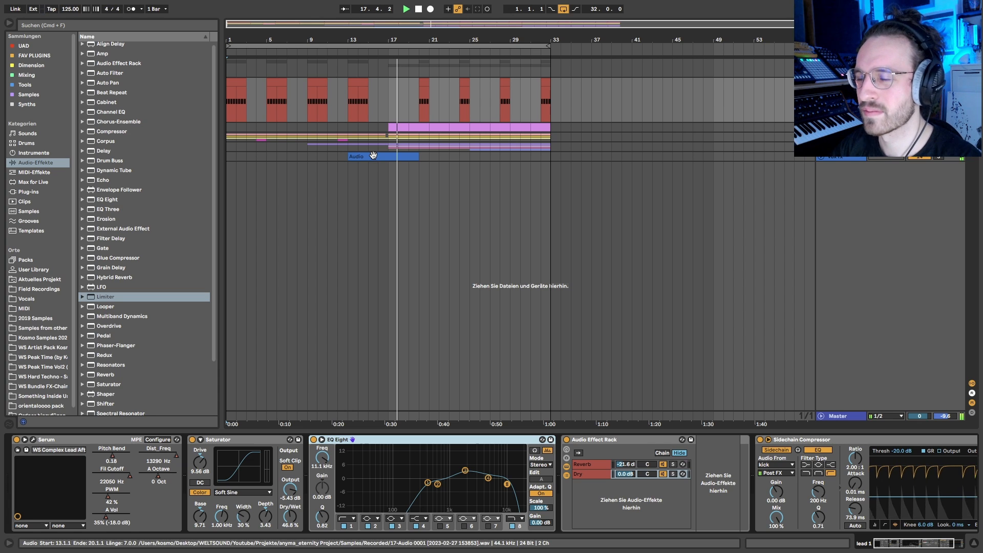
# Stop playback, then view the Serum synth used on the lead 1 track and close it again.
pyautogui.press('space')
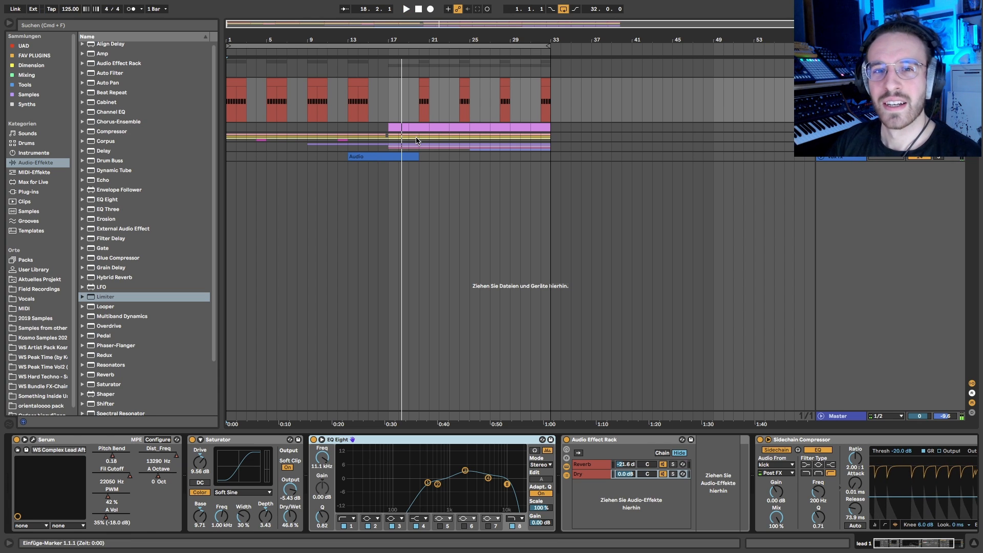
pyautogui.click(231, 84)
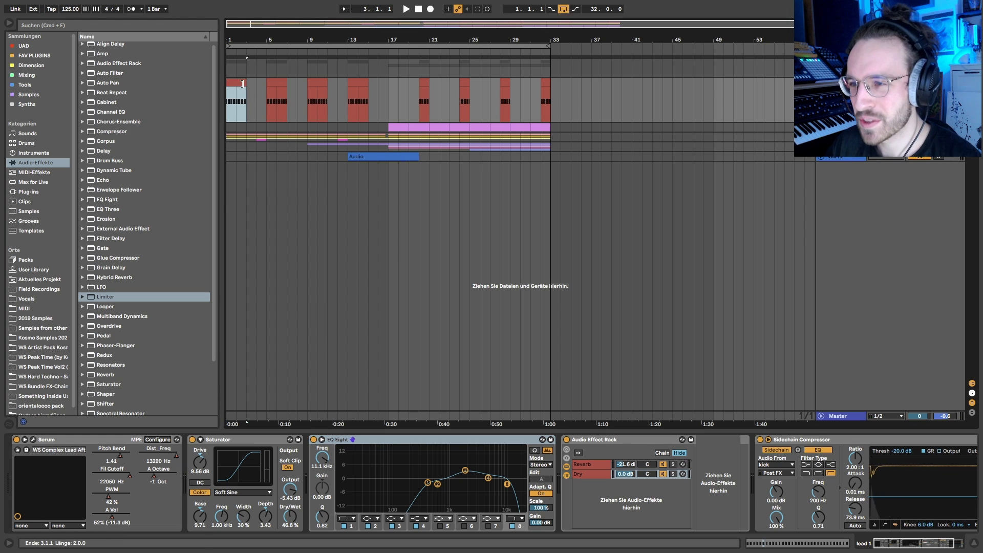
pyautogui.click(34, 440)
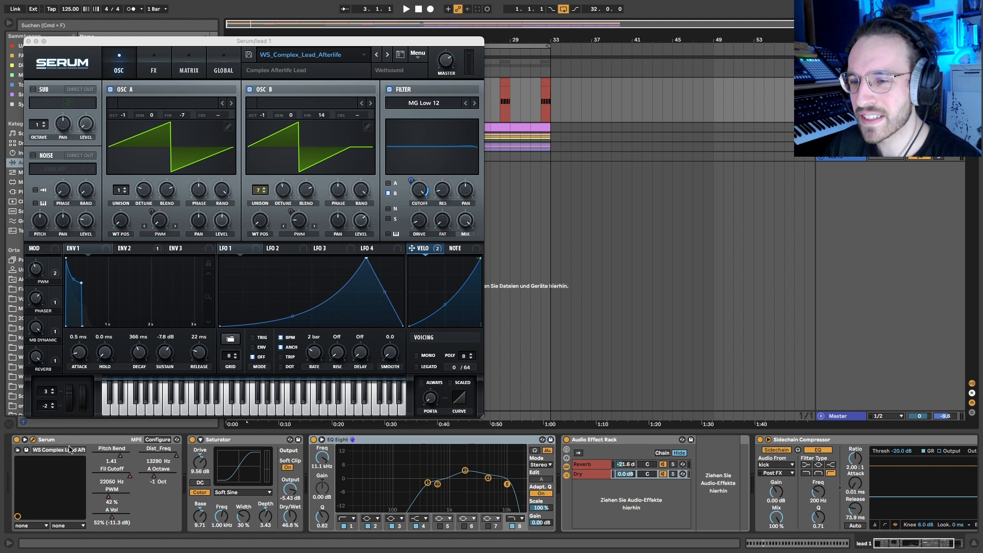
pyautogui.click(33, 440)
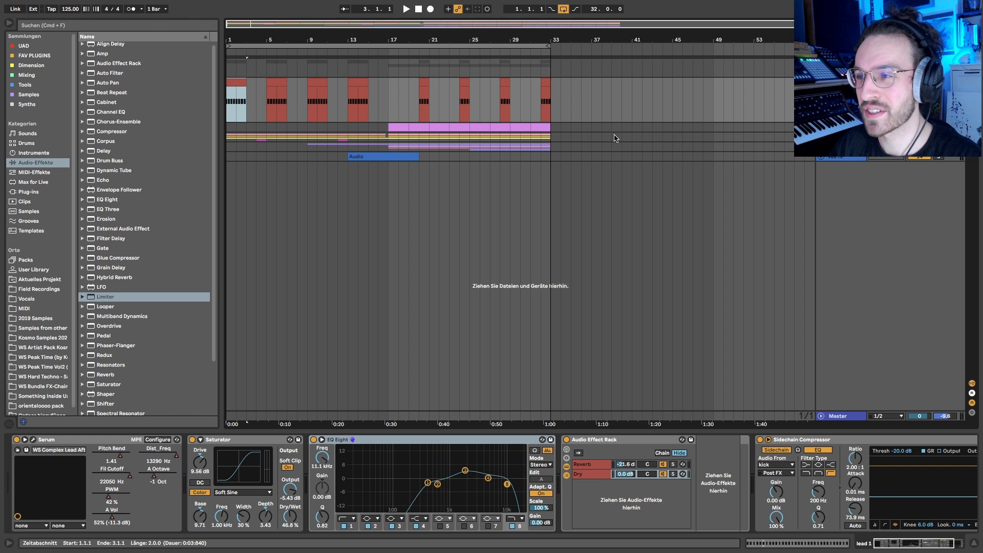
# Look over the tracks inside the KICK/BASS and DRUMS groups and the lead 2 notes, folding everything back up.
pyautogui.click(841, 147)
pyautogui.keyDown('alt'); pyautogui.click(822, 137); pyautogui.keyUp('alt')
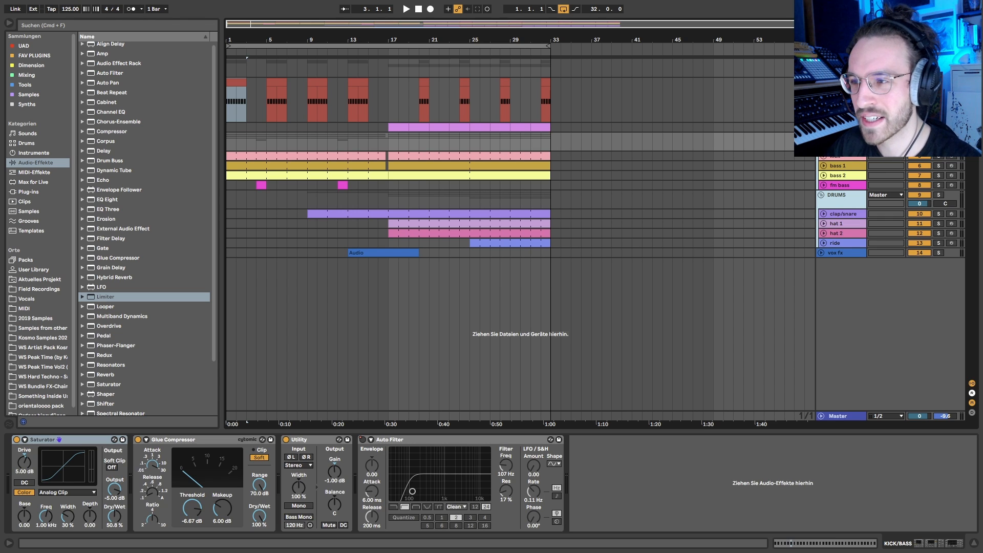
pyautogui.keyDown('alt'); pyautogui.click(822, 137); pyautogui.keyUp('alt')
pyautogui.click(821, 127)
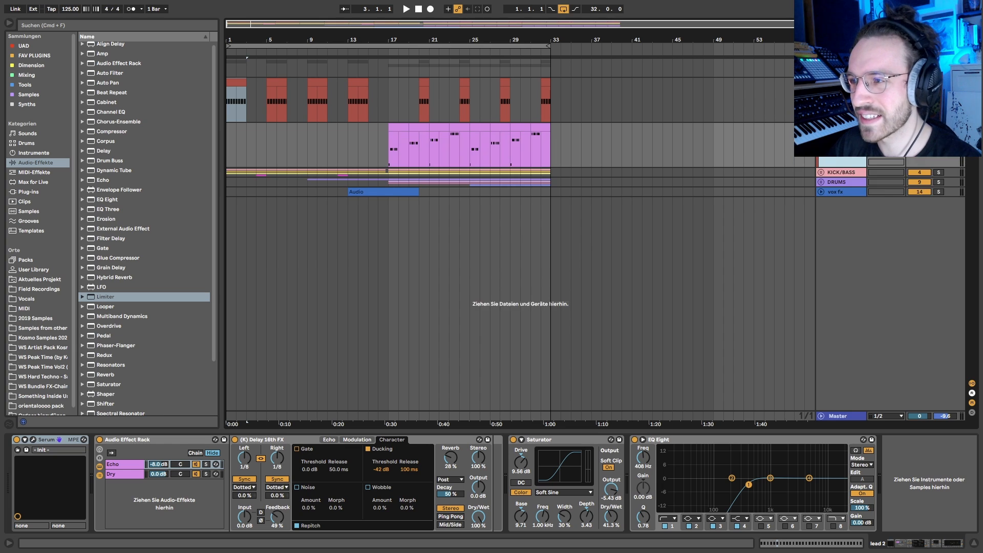
pyautogui.click(821, 128)
# Select the first clip on the lead 1 track and audition it from bar 1.
pyautogui.click(842, 100)
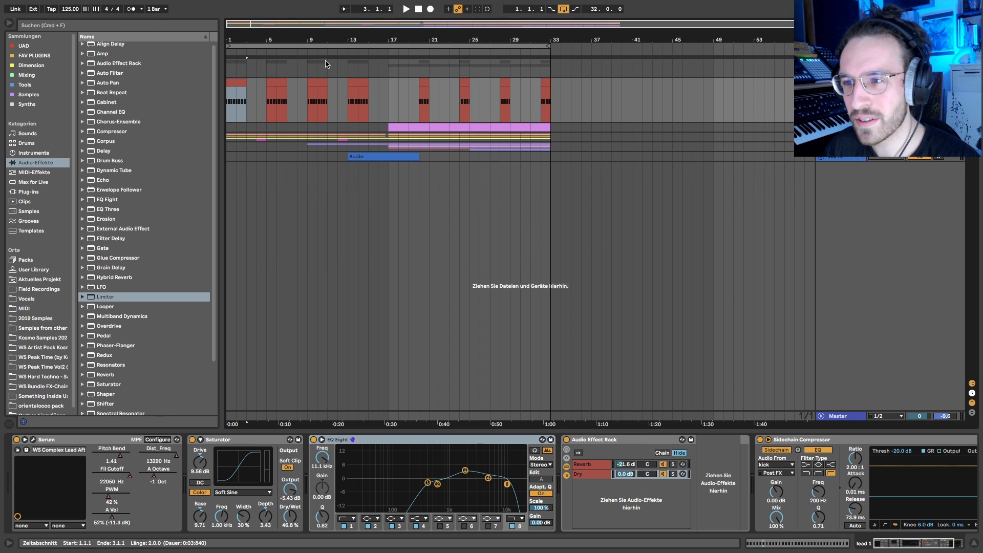
pyautogui.click(236, 81)
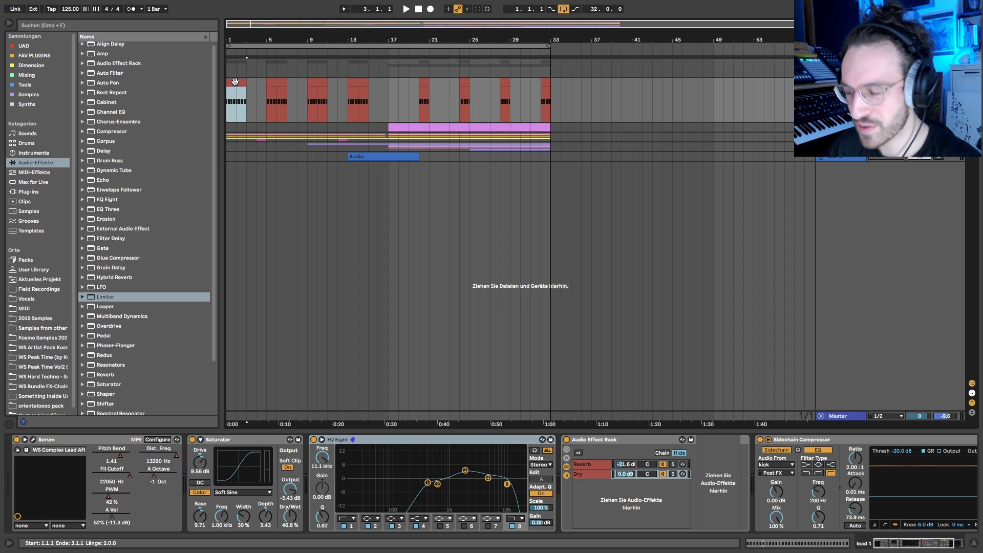
pyautogui.press('space')
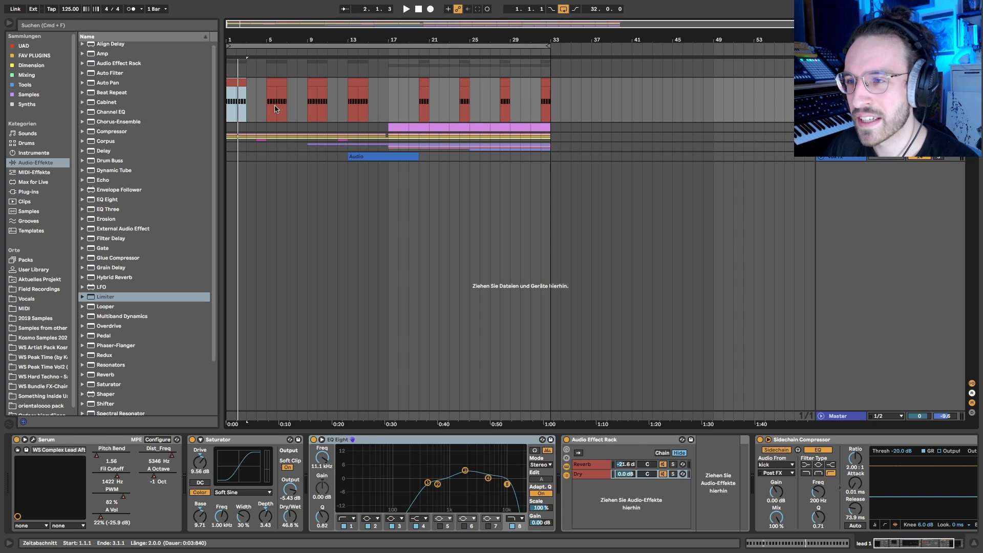
# Examine the C3 notes and their velocities in the first lead 1 clip, then return to the device view.
pyautogui.doubleClick(235, 82)
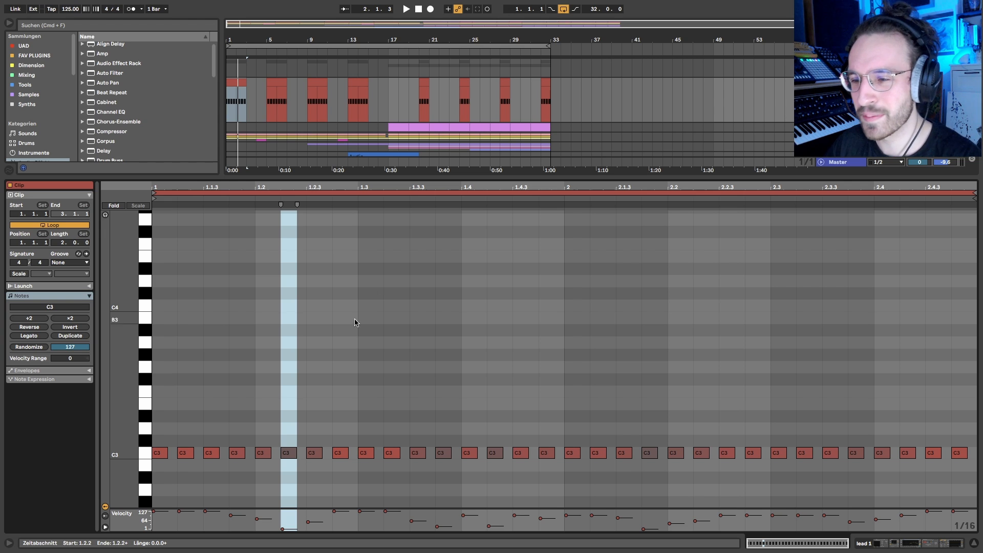
pyautogui.moveTo(153, 433)
pyautogui.mouseDown()
pyautogui.moveTo(290, 485)
pyautogui.moveTo(855, 439)
pyautogui.moveTo(959, 481)
pyautogui.mouseUp()
pyautogui.click(487, 392)
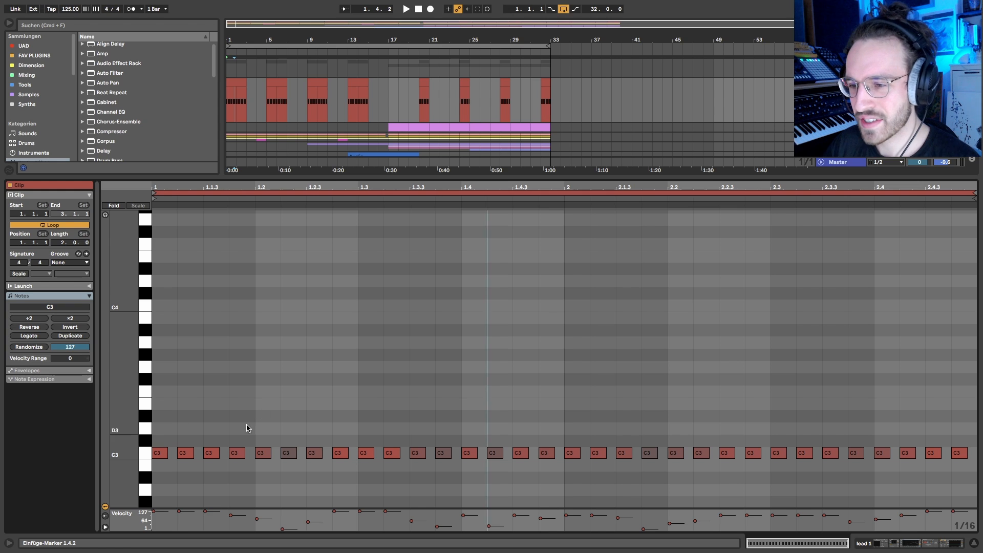
pyautogui.click(159, 452)
pyautogui.moveTo(173, 450)
pyautogui.mouseDown()
pyautogui.moveTo(156, 450)
pyautogui.moveTo(175, 439)
pyautogui.moveTo(691, 450)
pyautogui.moveTo(659, 449)
pyautogui.mouseUp()
pyautogui.click(658, 412)
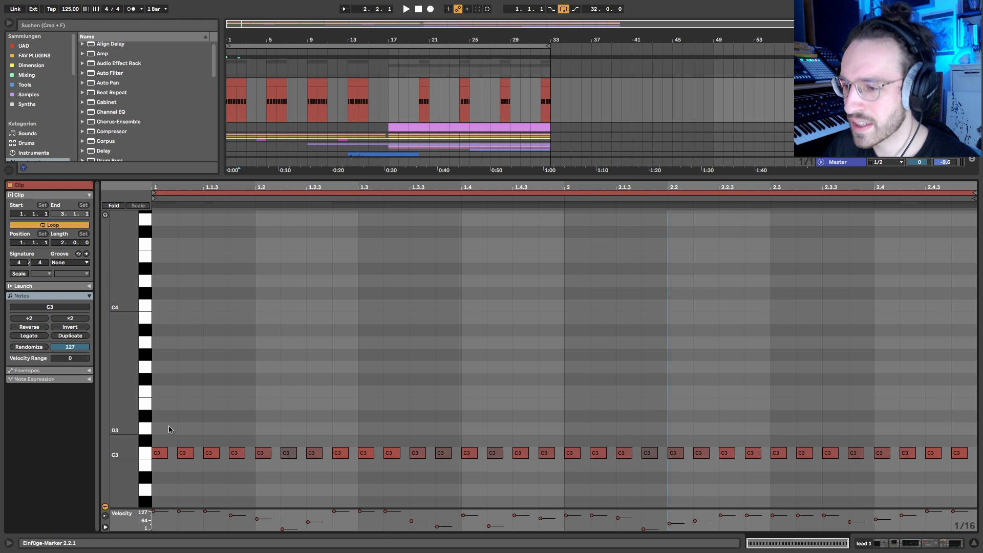
pyautogui.moveTo(162, 429); pyautogui.dragTo(950, 485)
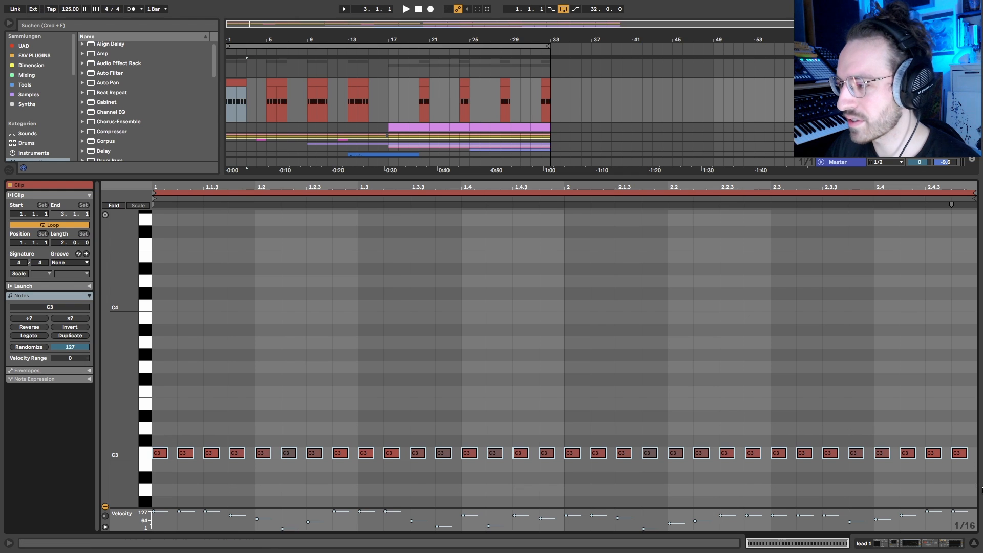
pyautogui.hotkey('shift', 'Tab')
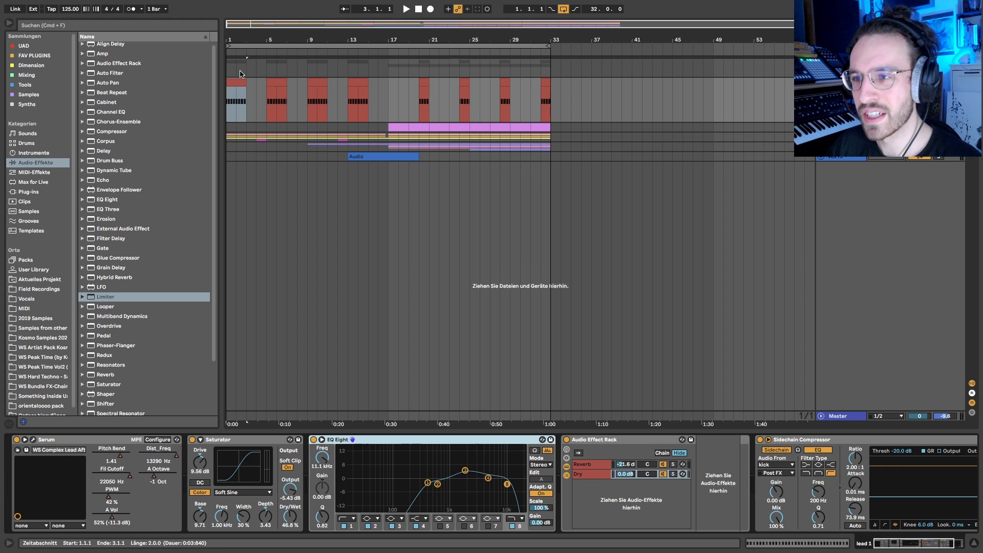
# Open Serum on lead 1, place its window clear of the first clip, and play that clip while watching the synth.
pyautogui.click(34, 440)
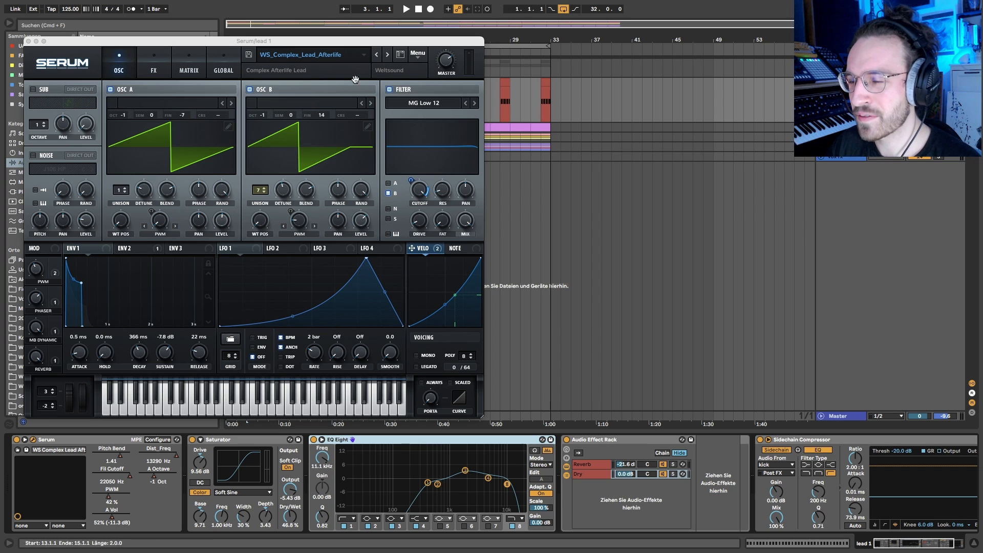
pyautogui.moveTo(261, 44); pyautogui.dragTo(403, 70)
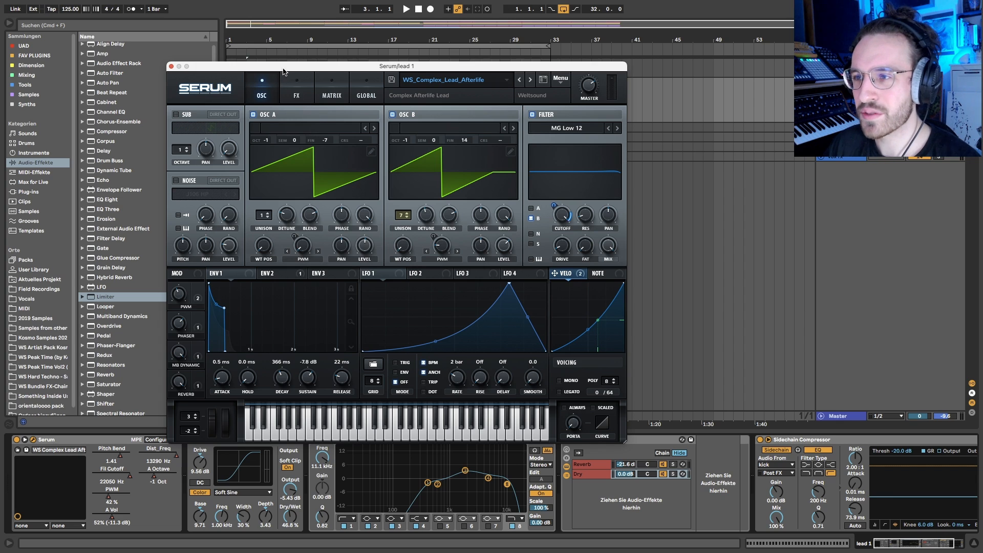
pyautogui.moveTo(280, 69); pyautogui.dragTo(386, 65)
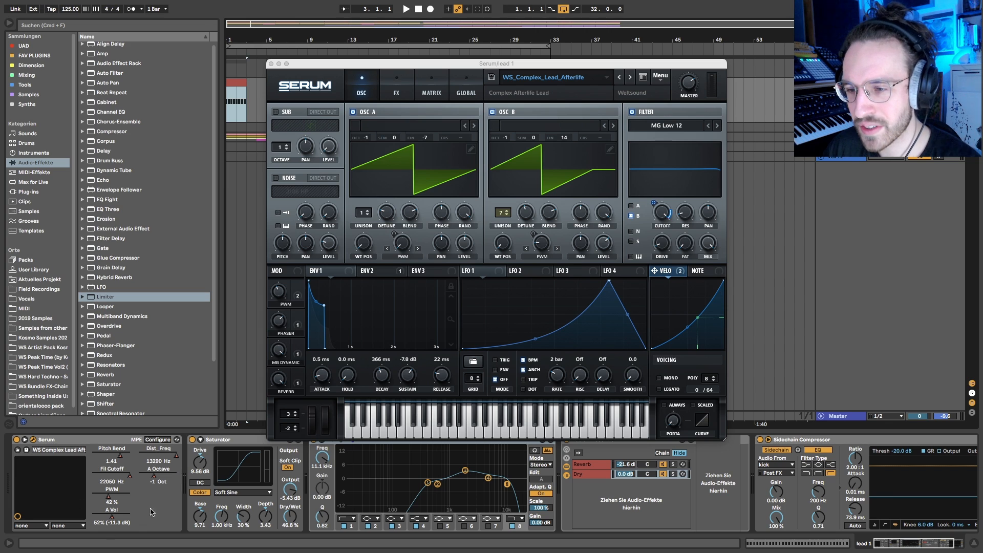
pyautogui.click(237, 85)
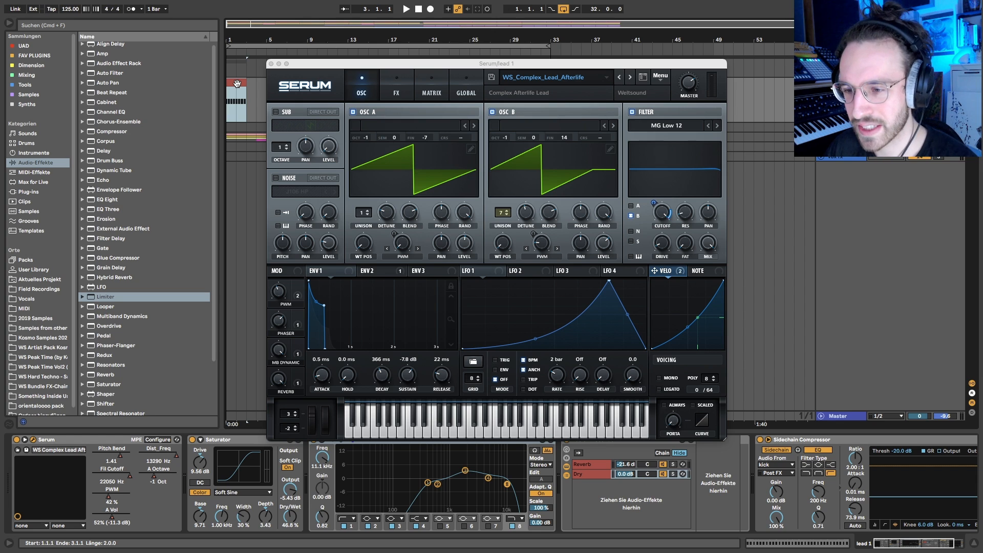
pyautogui.press('space')
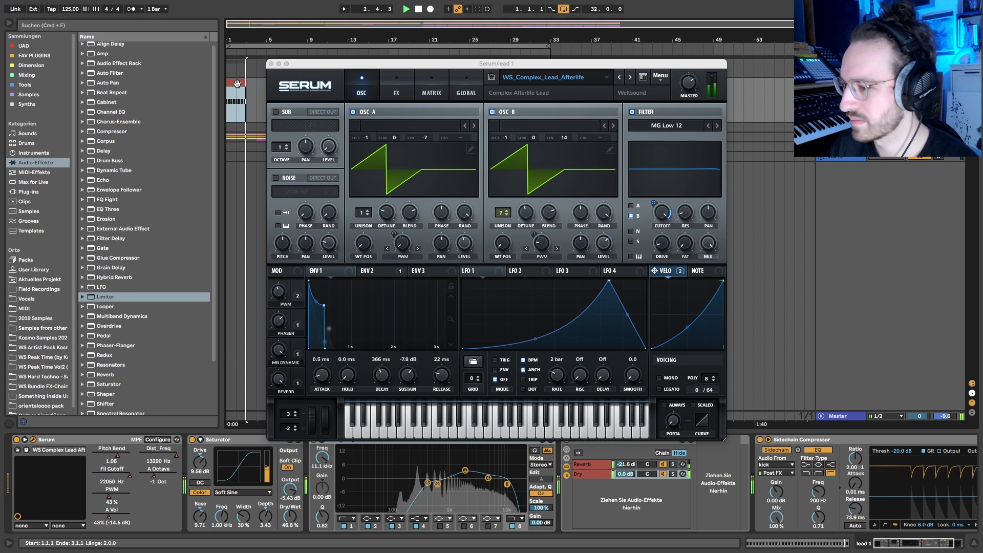
pyautogui.press('space')
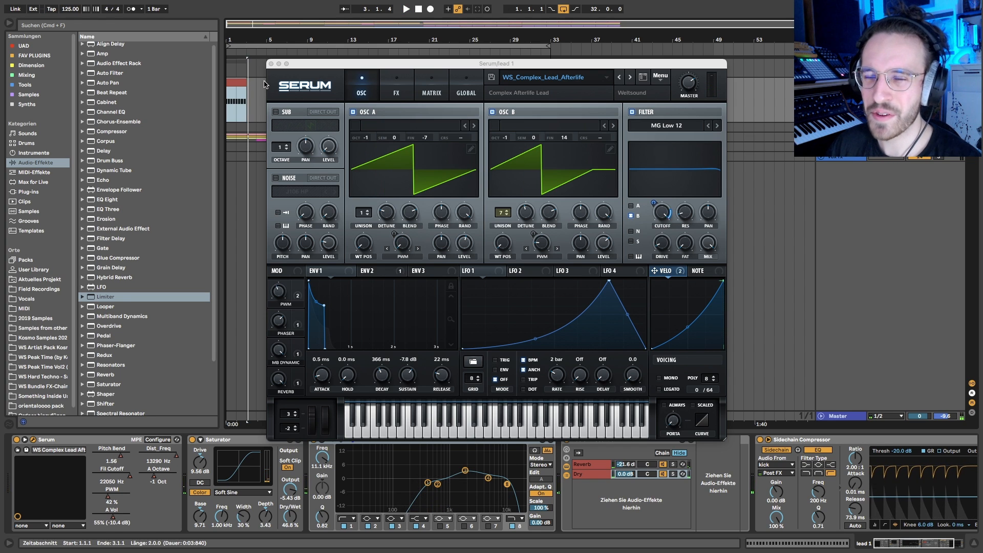
# Close Serum, show the lead 1 automation lanes, and highlight the Serum envelopes of the clip spanning bars 5 to 7.
pyautogui.click(271, 64)
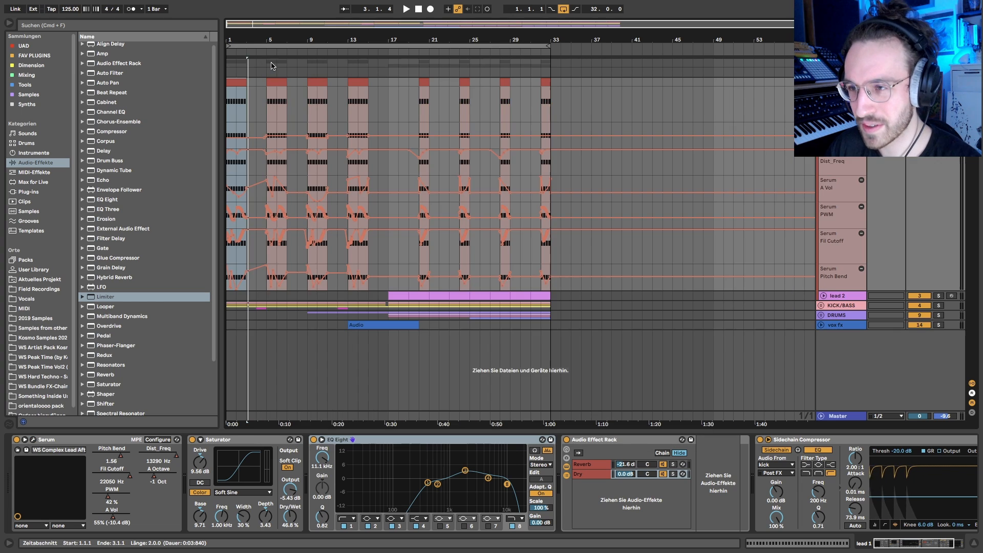
pyautogui.scroll(5, 293, 153)
pyautogui.hscroll(-3, 293, 152)
pyautogui.scroll(-1, 397, 193)
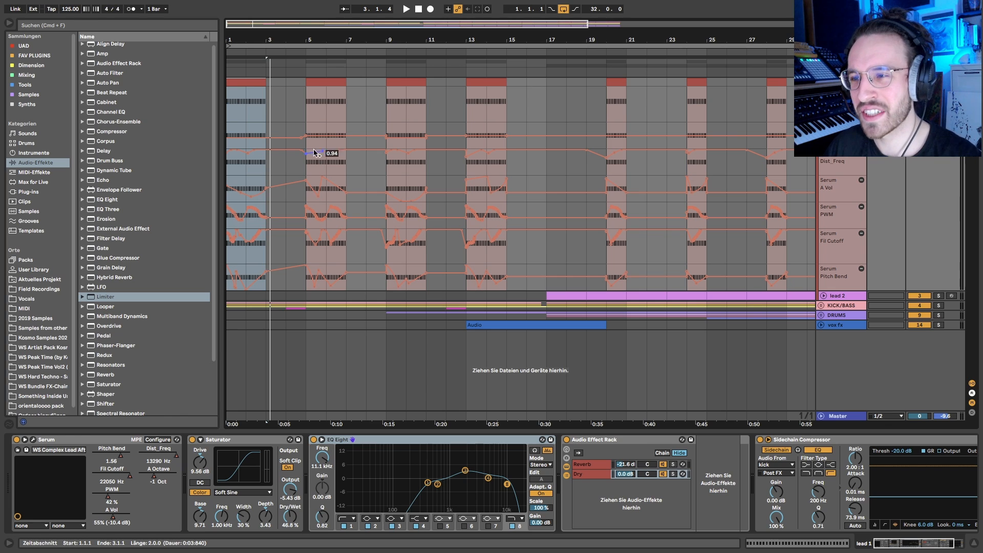
pyautogui.moveTo(309, 128); pyautogui.dragTo(342, 128)
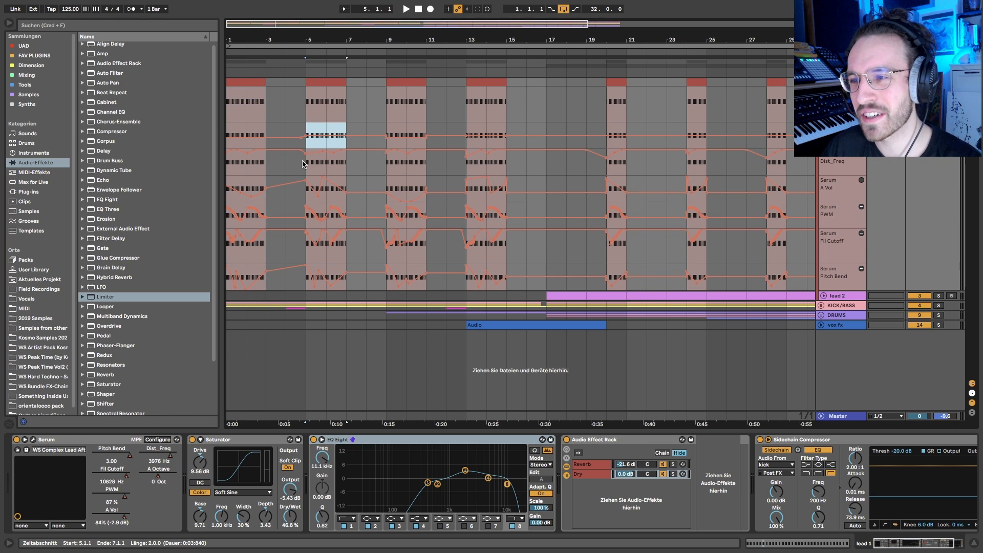
pyautogui.moveTo(305, 161); pyautogui.dragTo(351, 278)
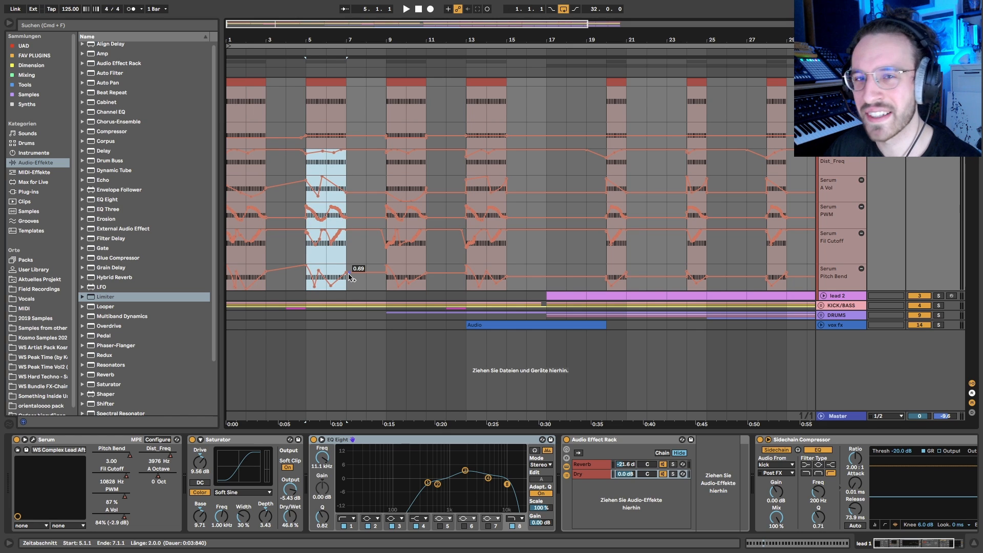
pyautogui.moveTo(310, 126)
pyautogui.mouseDown()
pyautogui.moveTo(343, 274)
pyautogui.moveTo(304, 142)
pyautogui.mouseUp()
pyautogui.click(347, 256)
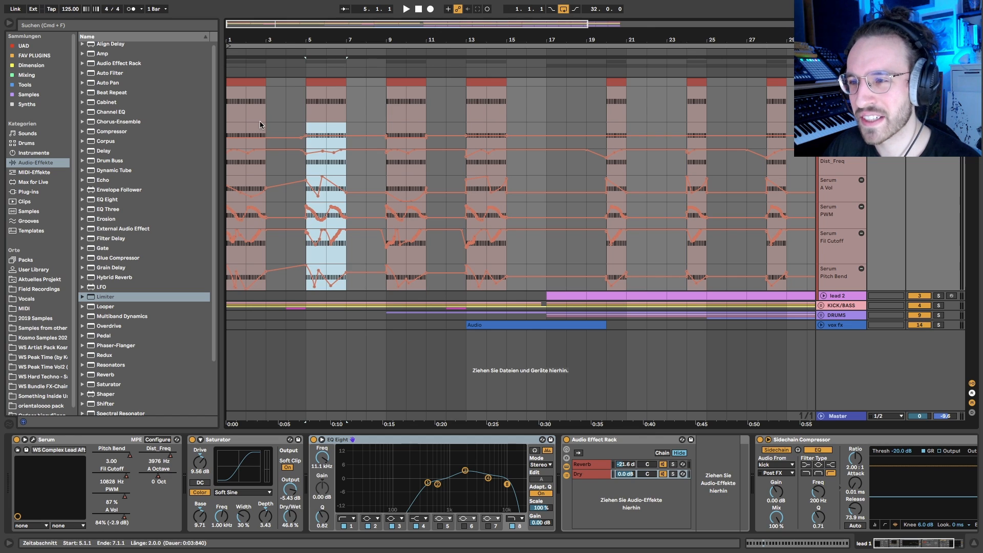
# Highlight the automation of the first lead 1 clip and compare the track with its automation lanes shown and hidden.
pyautogui.moveTo(266, 118); pyautogui.dragTo(205, 276)
pyautogui.press('a')
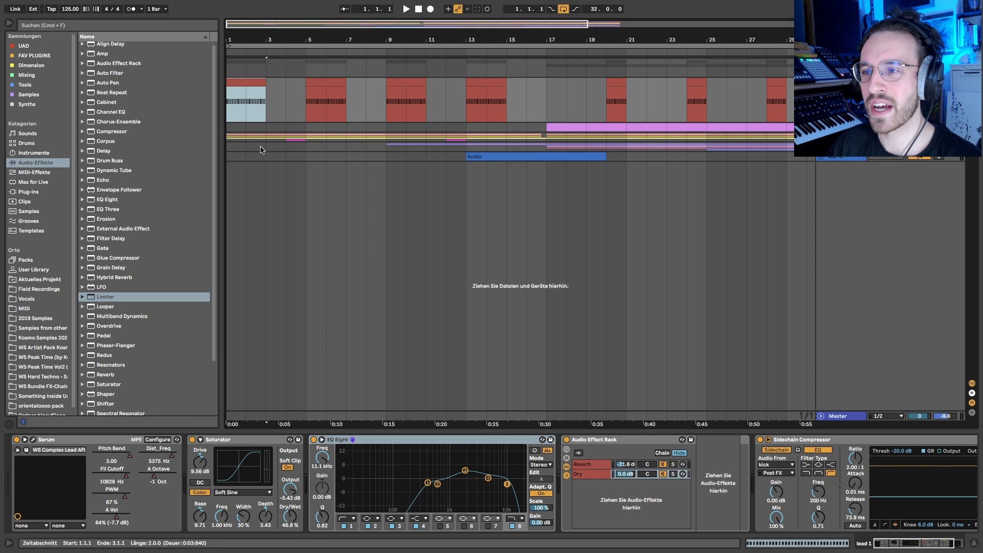
pyautogui.press('a')
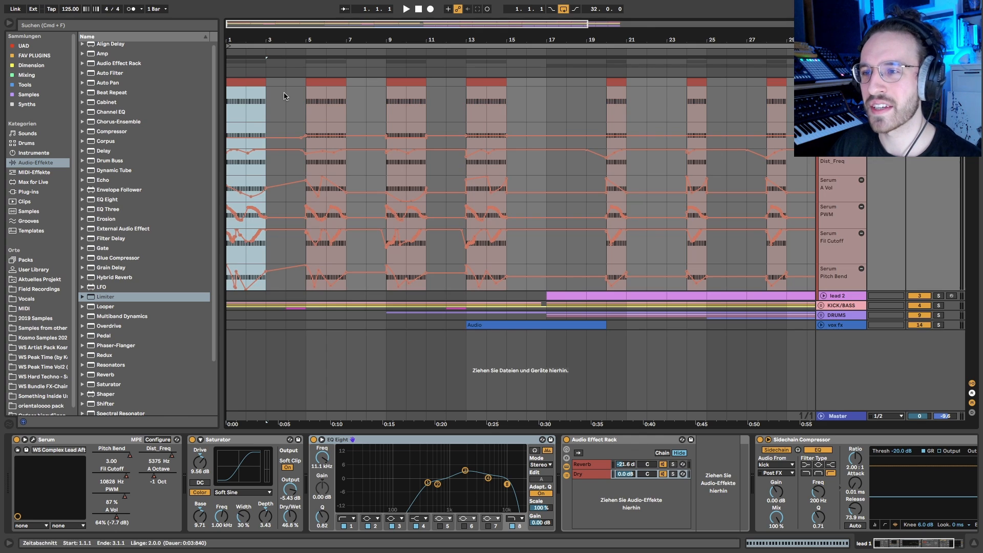
pyautogui.keyDown('shift'); pyautogui.click(304, 111); pyautogui.keyUp('shift')
pyautogui.press('a')
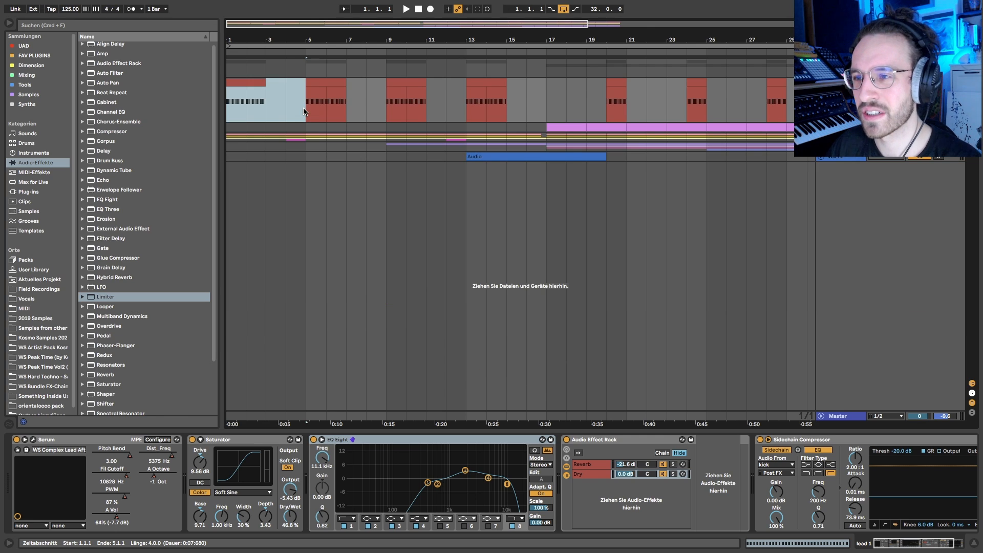
pyautogui.click(304, 112)
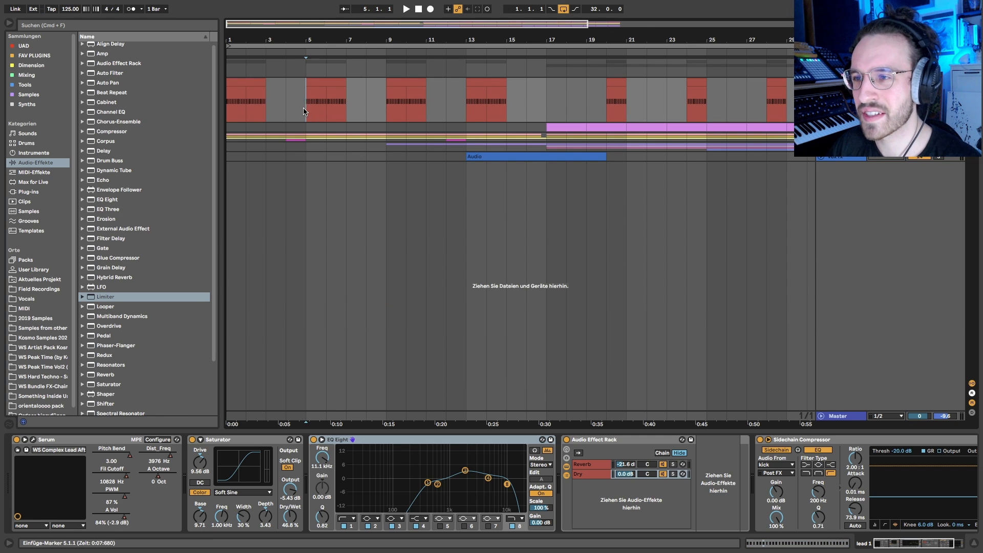
pyautogui.press('a')
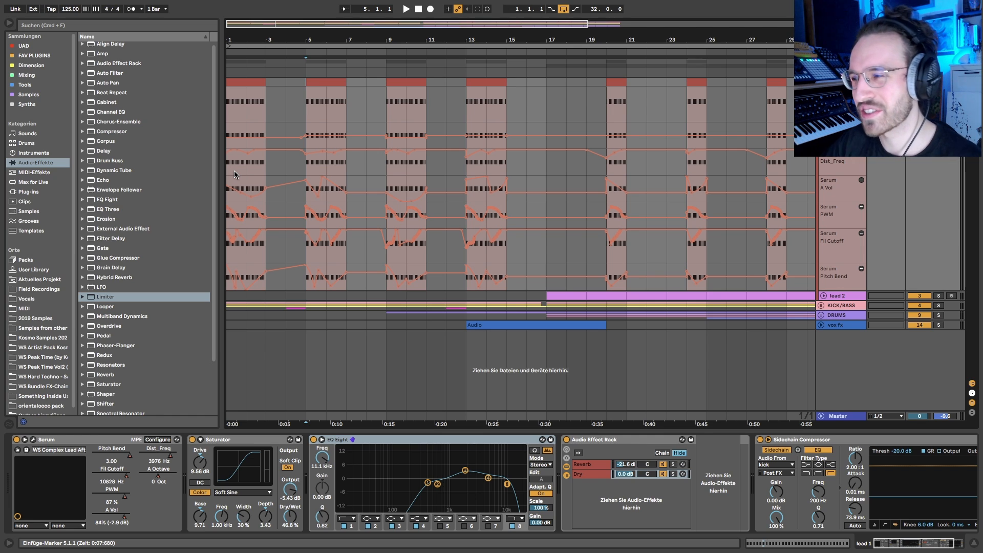
pyautogui.press('a')
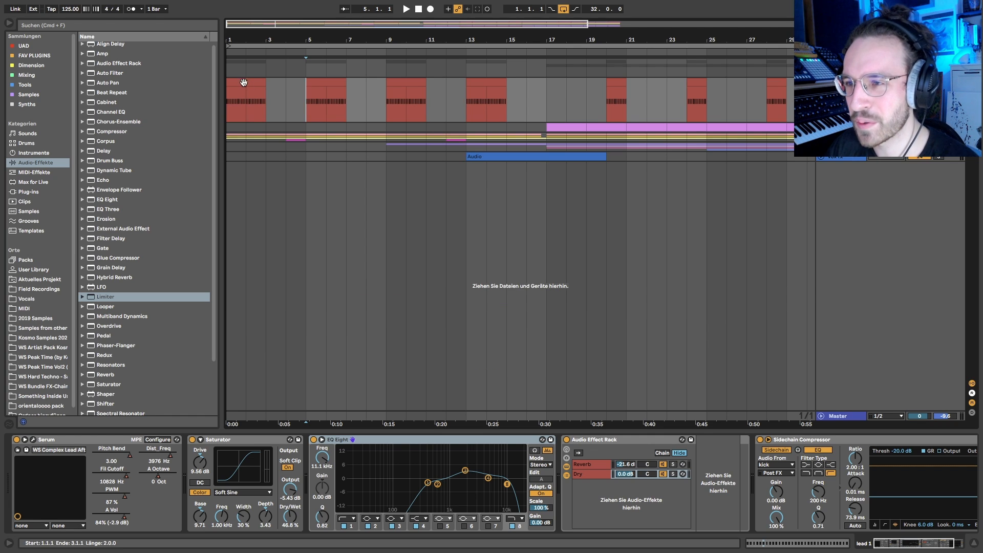
# Compare the first two lead 1 clips, select the clip at bar 1, and reopen the Serum synth.
pyautogui.click(252, 102)
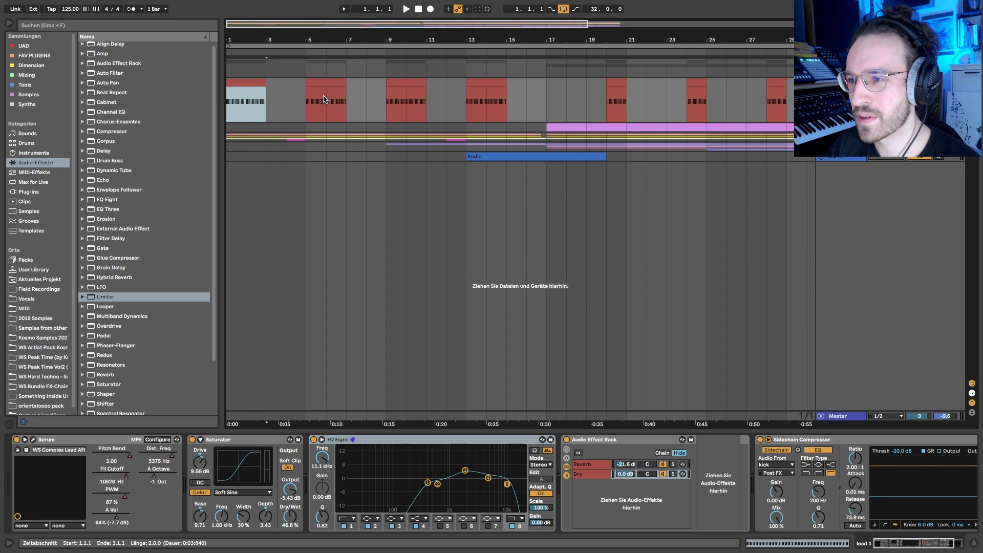
pyautogui.moveTo(324, 97)
pyautogui.mouseDown()
pyautogui.moveTo(349, 95)
pyautogui.moveTo(311, 96)
pyautogui.mouseUp()
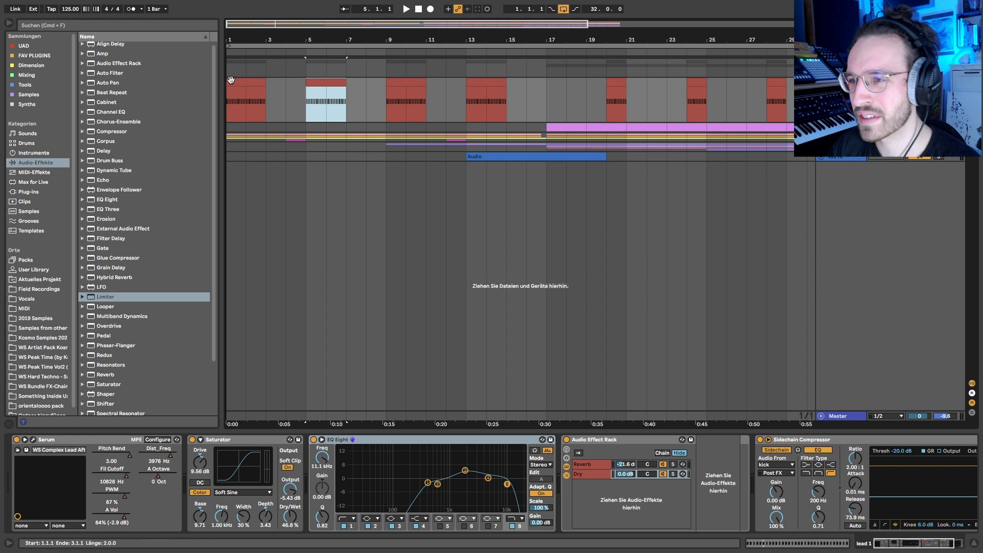
pyautogui.click(234, 102)
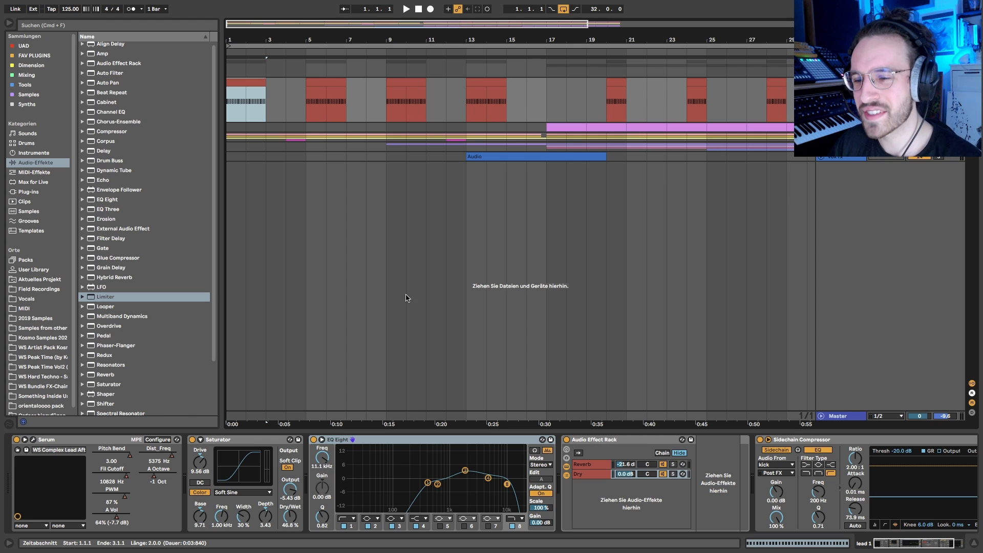
pyautogui.click(34, 439)
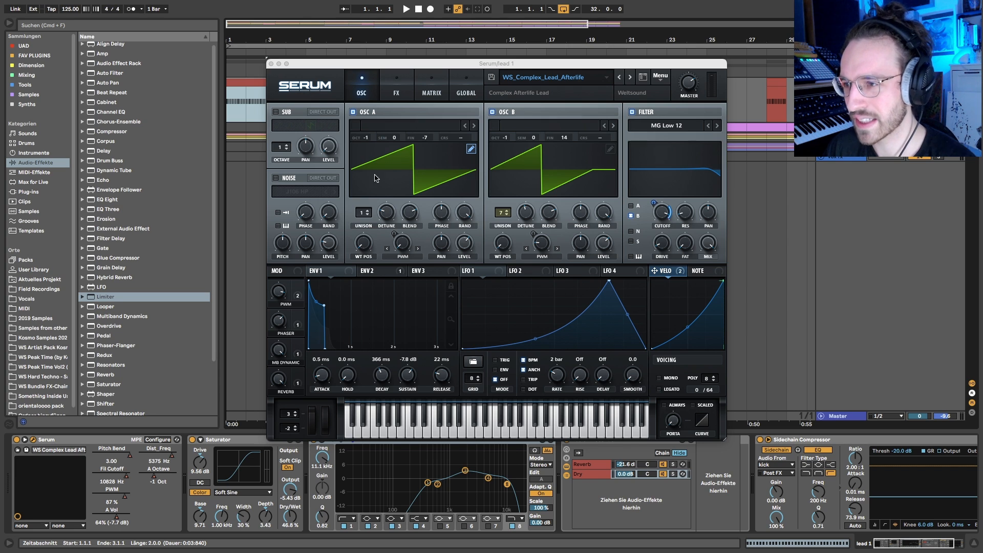
# Play the lead 1 clip at bar 1 before and after reviewing Serum's effects chain from distortion down to reverb.
pyautogui.press('space')
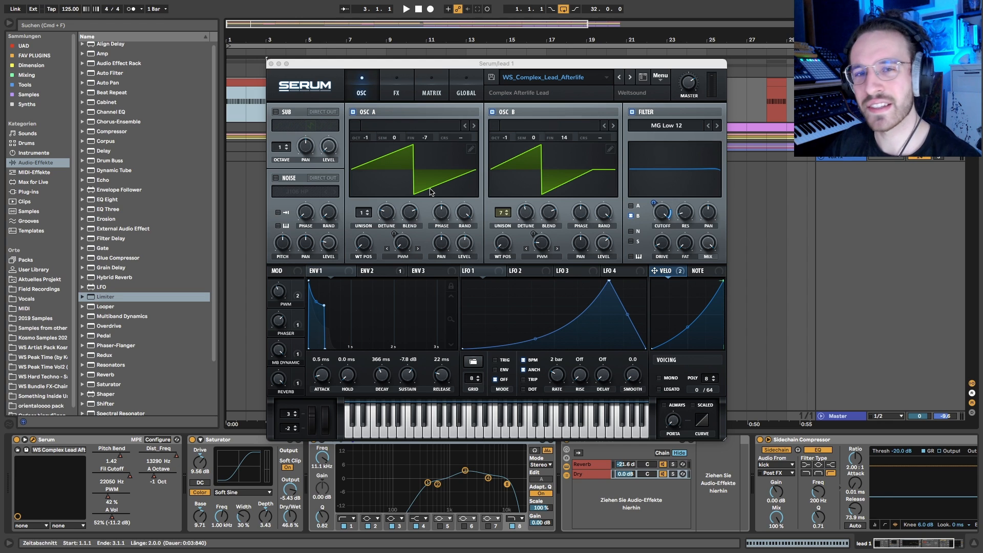
pyautogui.click(397, 94)
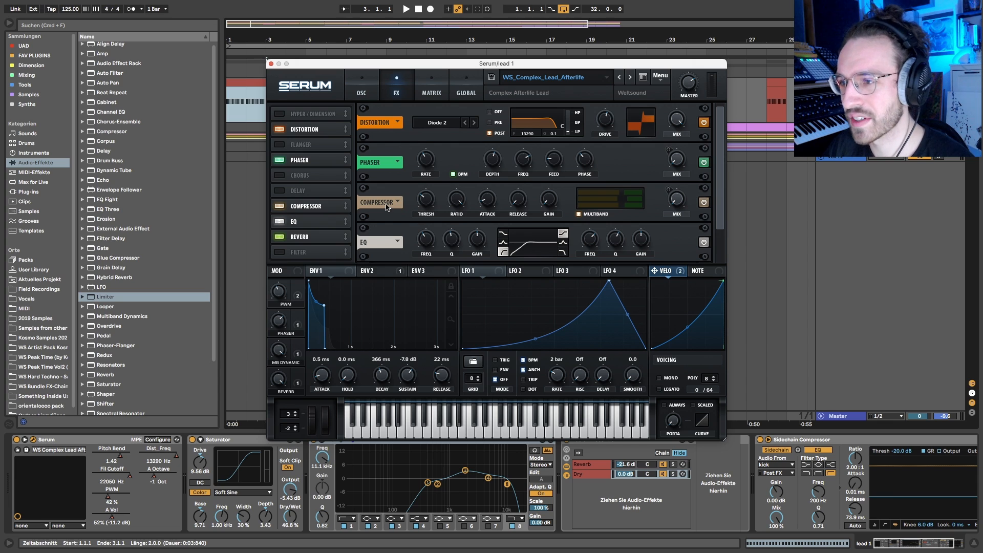
pyautogui.scroll(-3, 387, 207)
pyautogui.scroll(3, 387, 207)
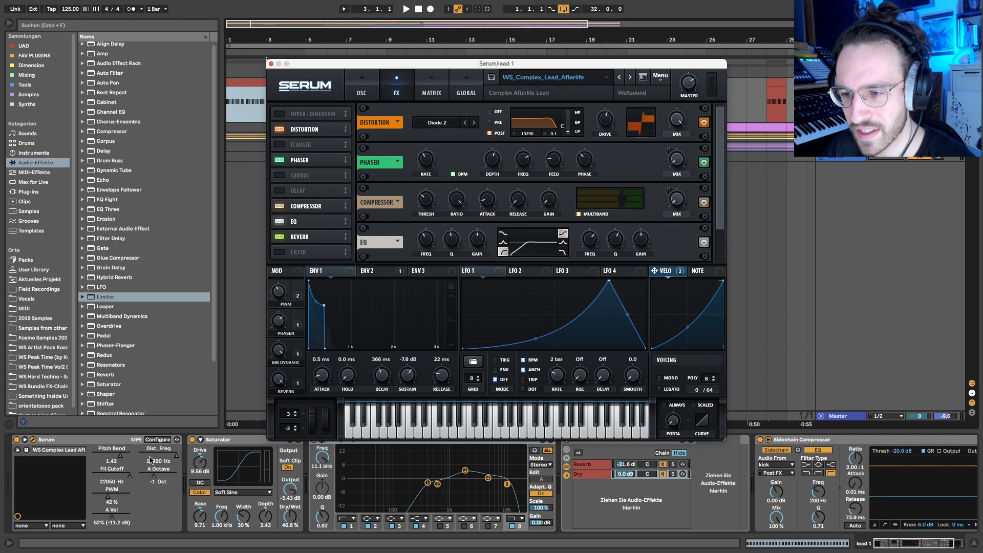
pyautogui.press('space')
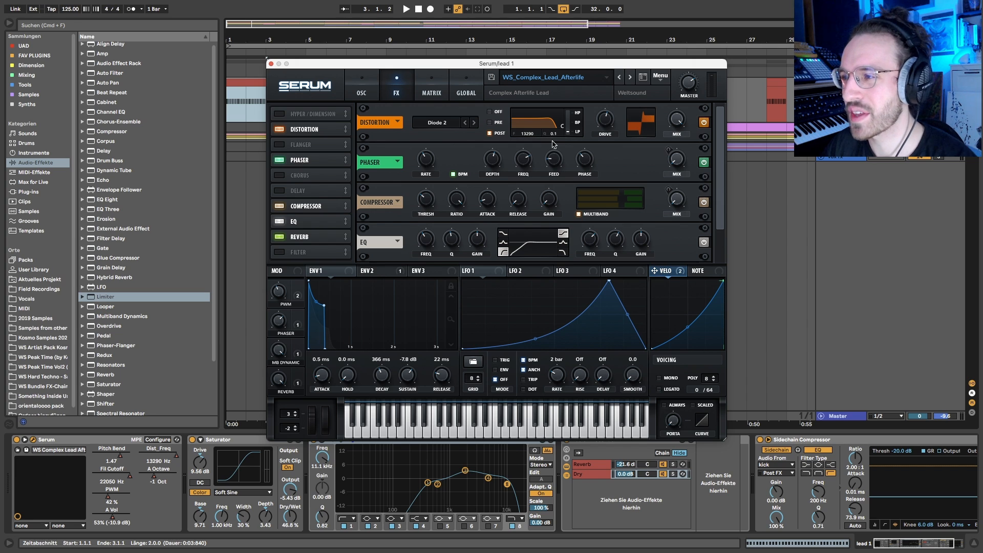
# Return to Serum's oscillators, switch off OSC A, and play the first clip to hear OSC B alone.
pyautogui.click(370, 94)
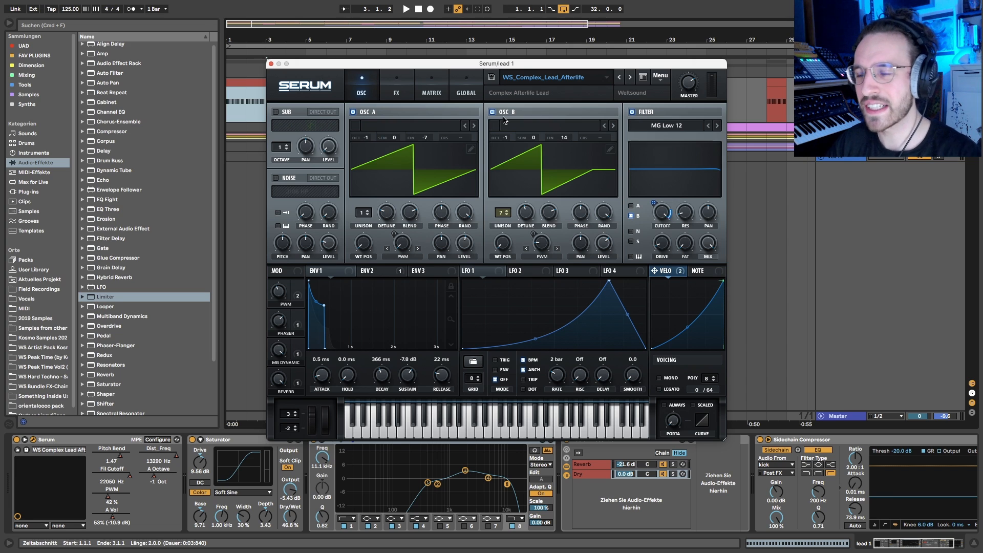
pyautogui.click(353, 112)
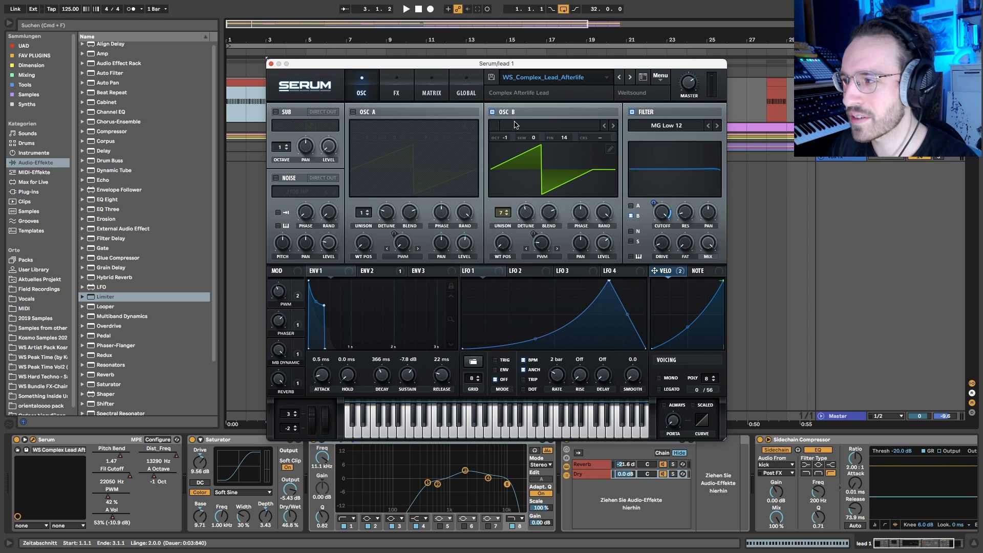
pyautogui.press('space')
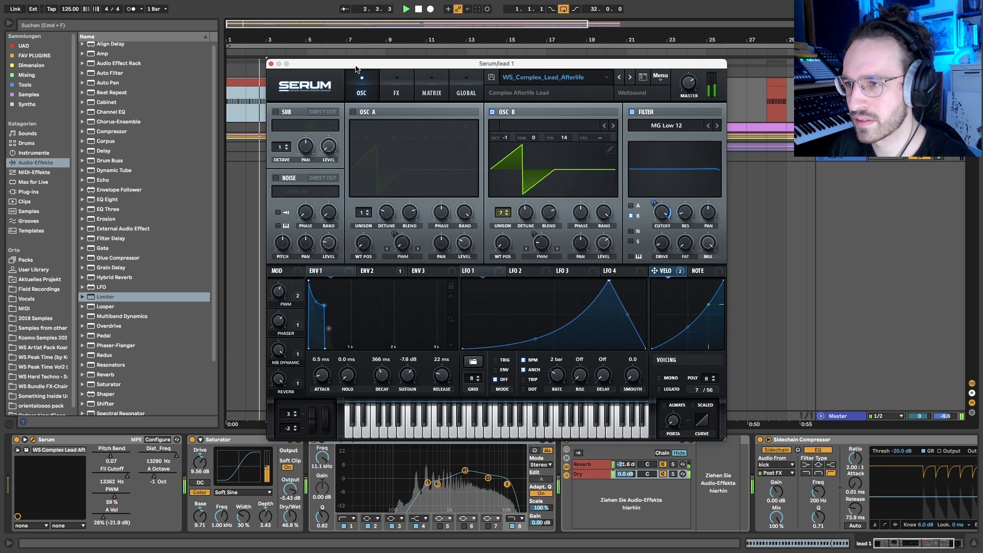
pyautogui.press('space')
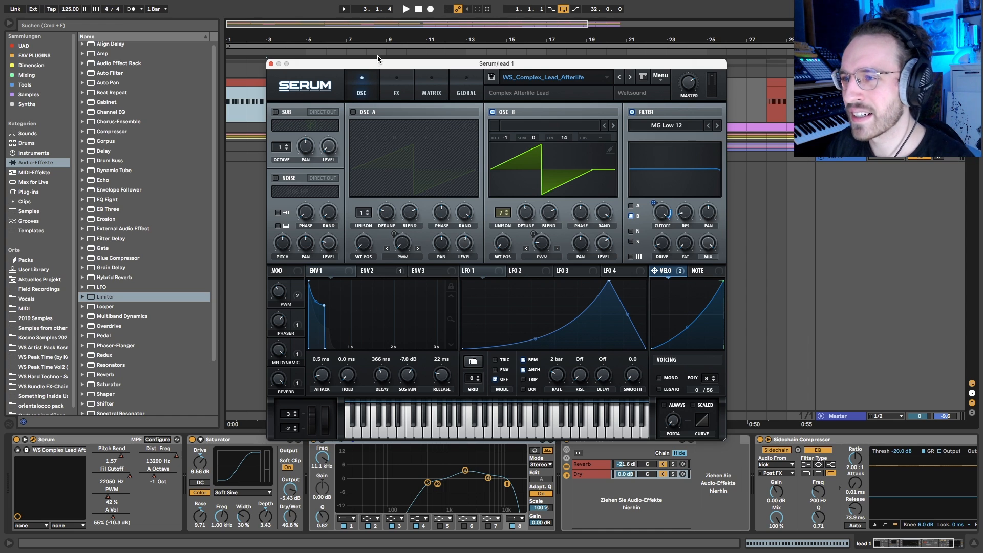
# Move the Serum window to uncover the lead 1 clips, and play the clips at bars 1 and 5 with only OSC B on.
pyautogui.moveTo(364, 64); pyautogui.dragTo(384, 132)
pyautogui.click(332, 92)
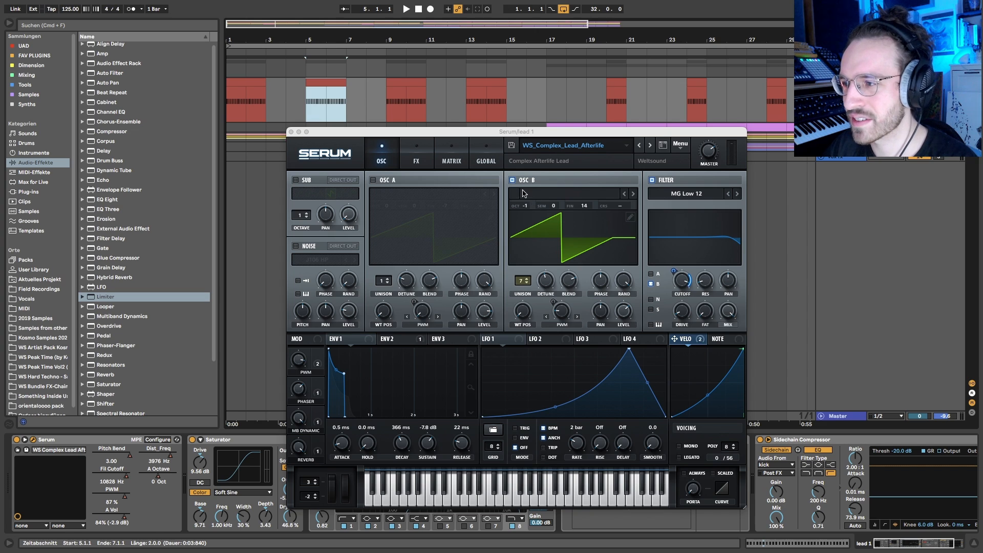
pyautogui.click(311, 94)
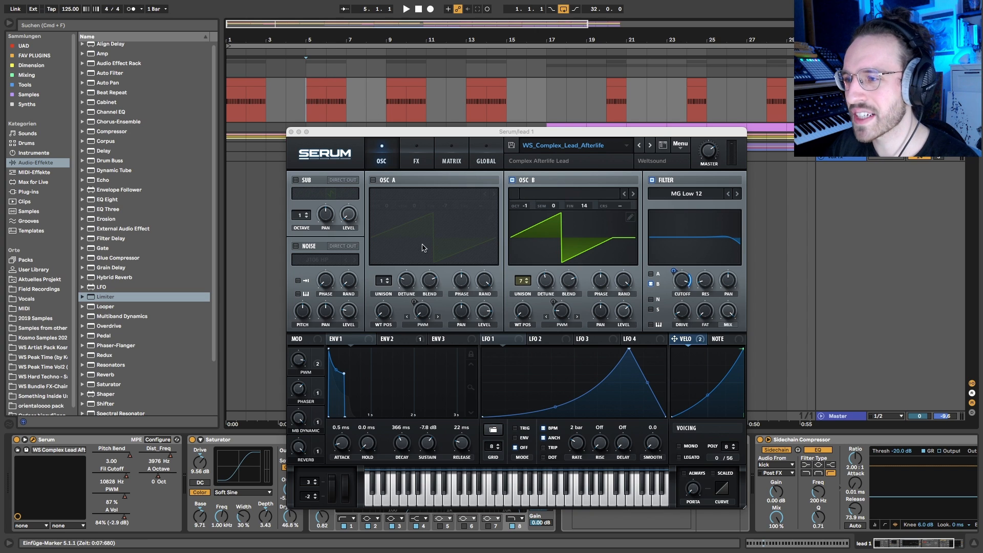
pyautogui.click(408, 227)
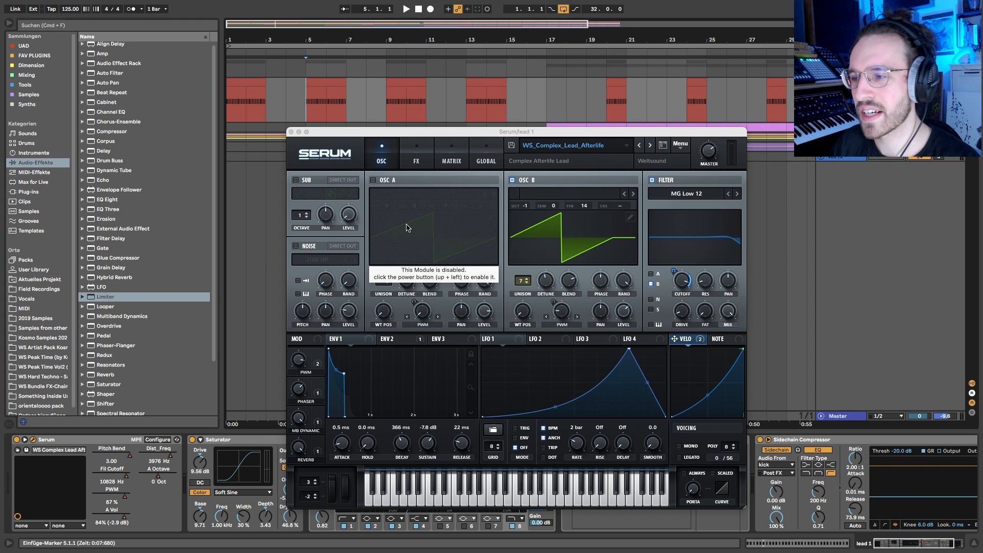
pyautogui.press('space')
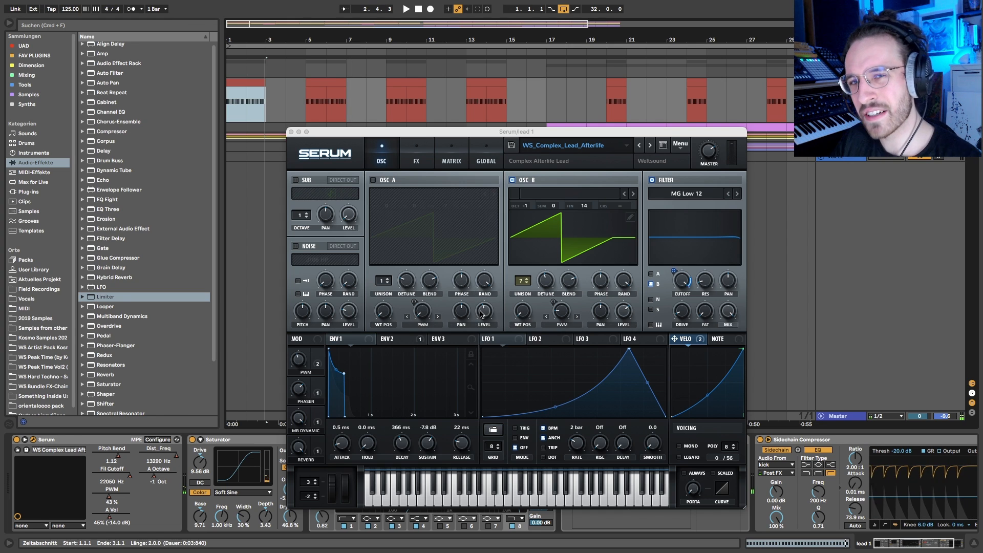
pyautogui.click(311, 83)
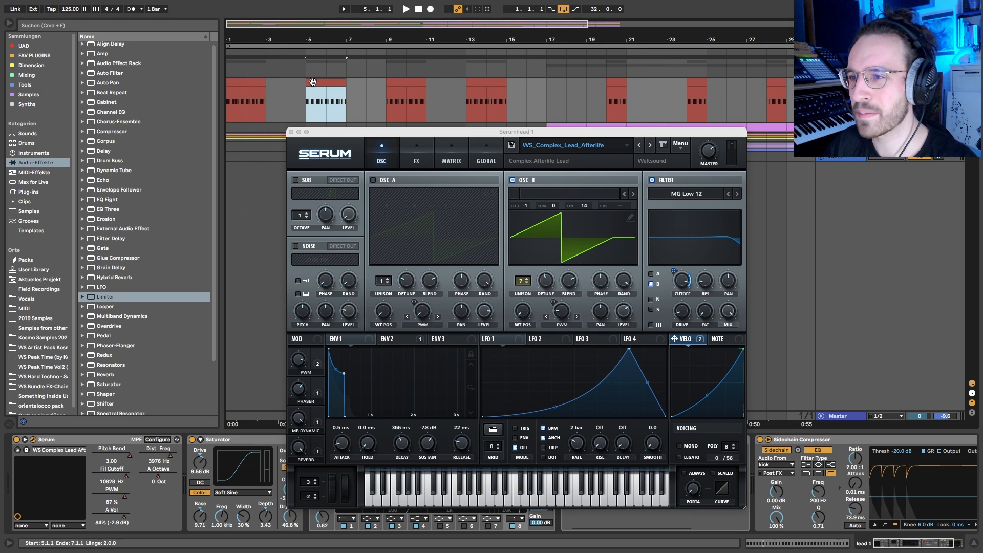
pyautogui.press('space')
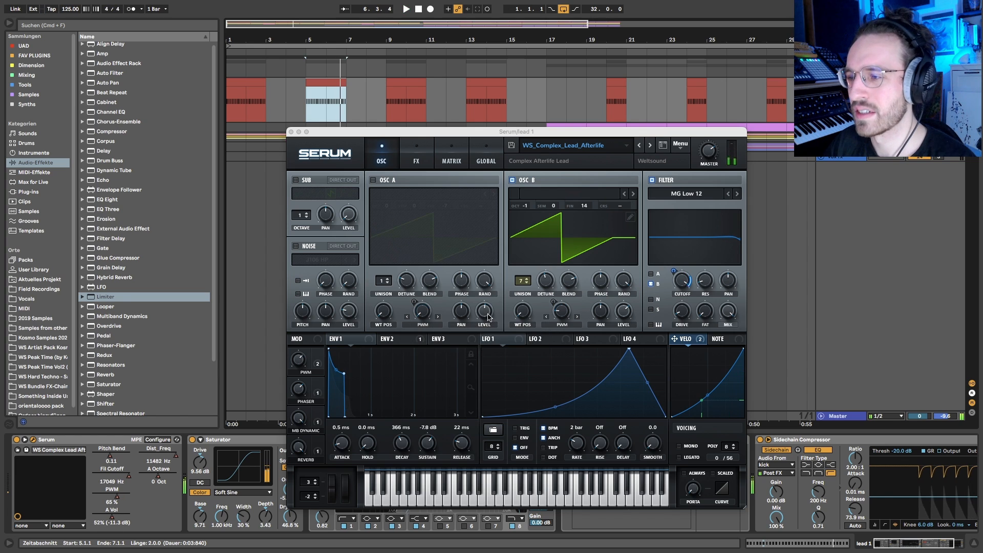
# Compare the oscillators by enabling only OSC A, only OSC B, and only OSC A again.
pyautogui.click(373, 180)
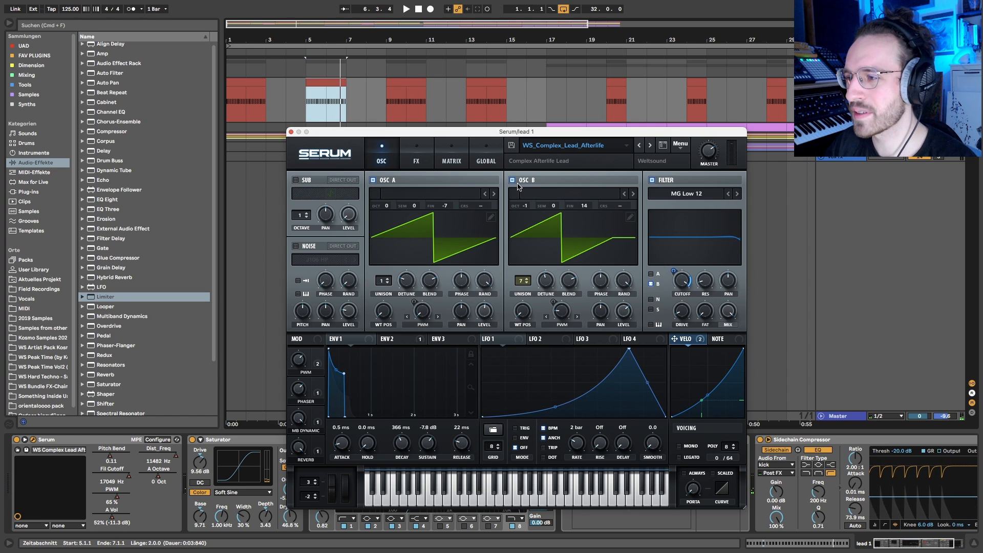
pyautogui.click(512, 180)
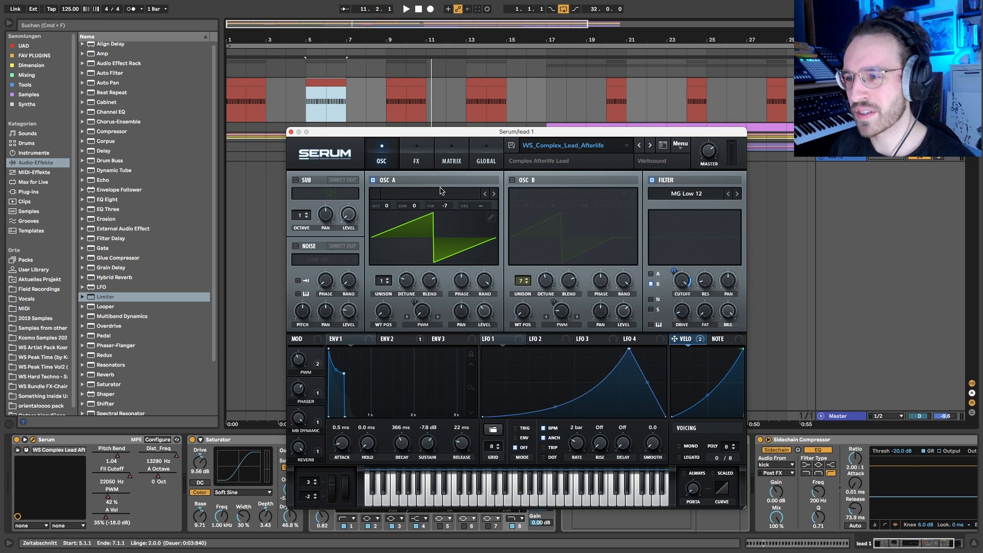
pyautogui.click(373, 180)
pyautogui.click(512, 181)
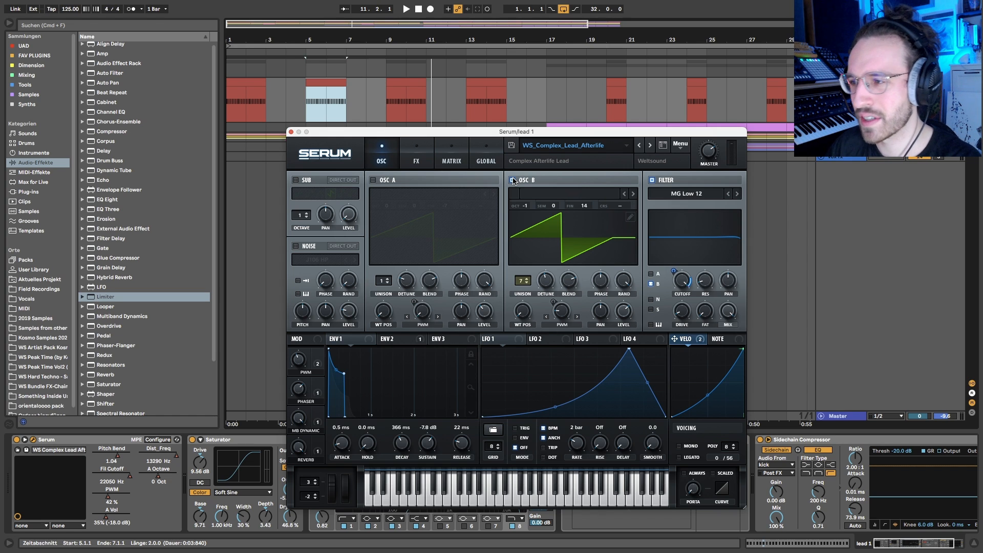
pyautogui.click(512, 180)
pyautogui.click(373, 181)
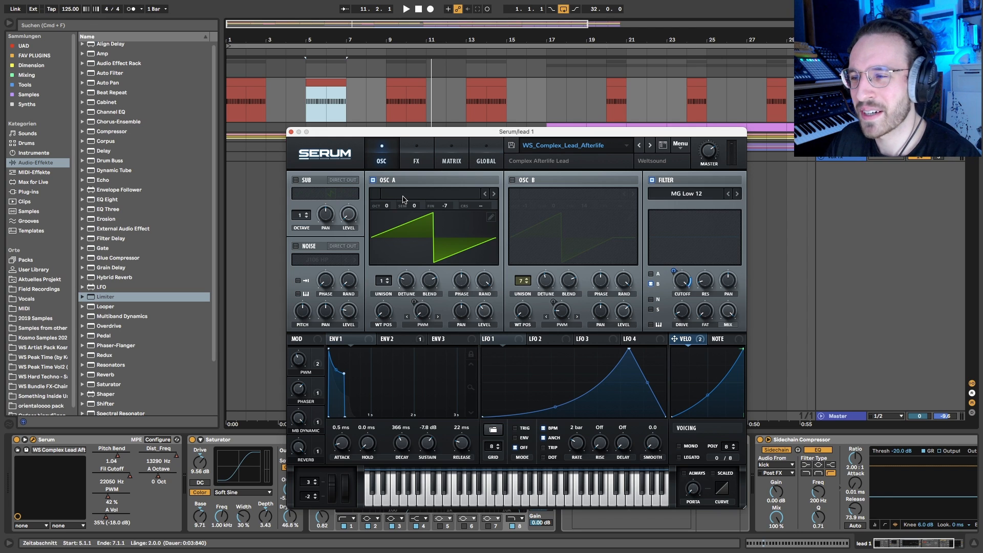
# Select the clip at bar 5, switch OSC B back on, and play the clip with both oscillators.
pyautogui.click(330, 84)
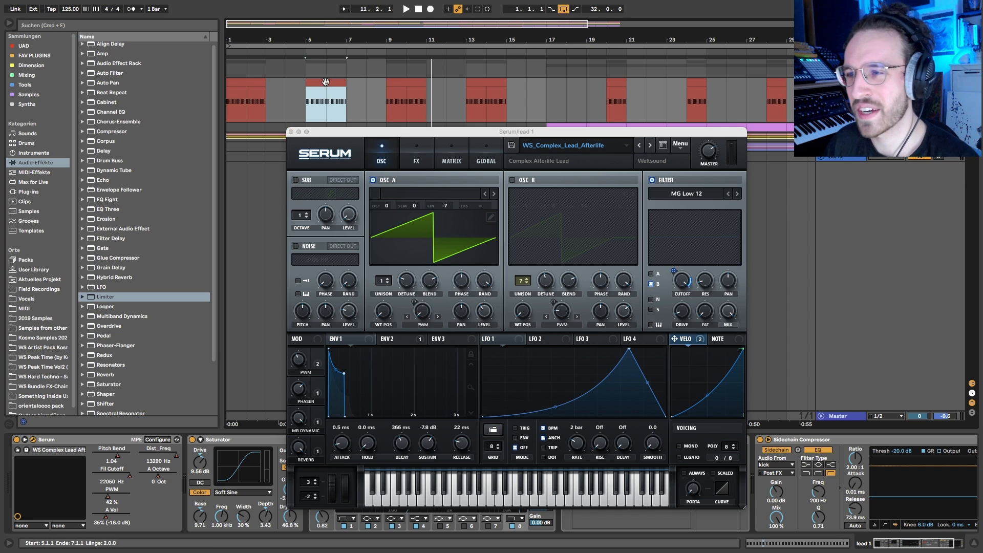
pyautogui.click(511, 180)
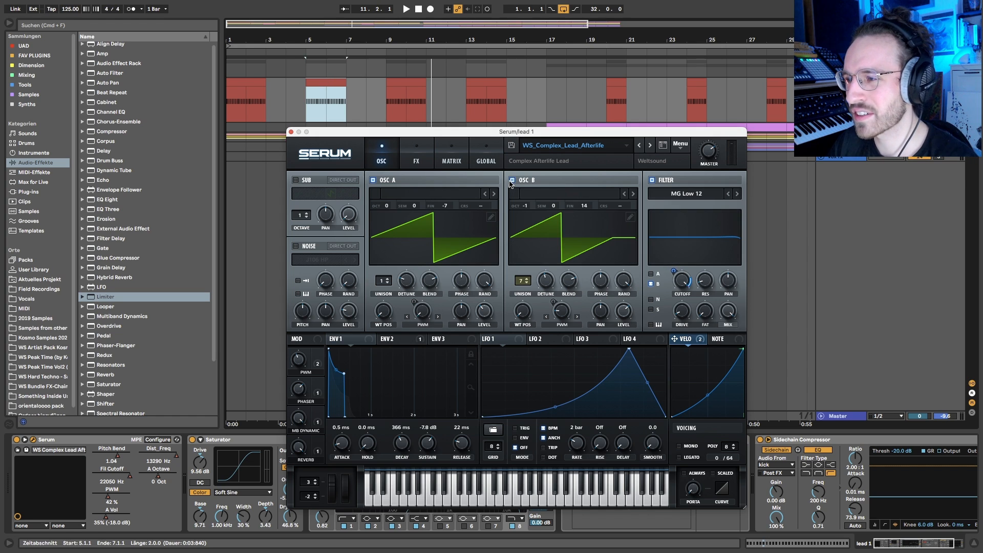
pyautogui.press('space')
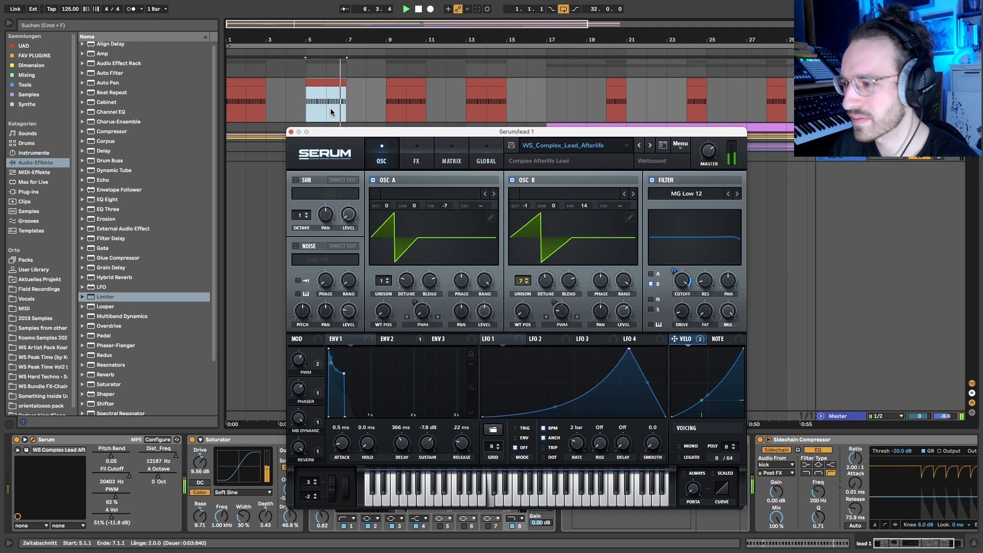
pyautogui.press('space')
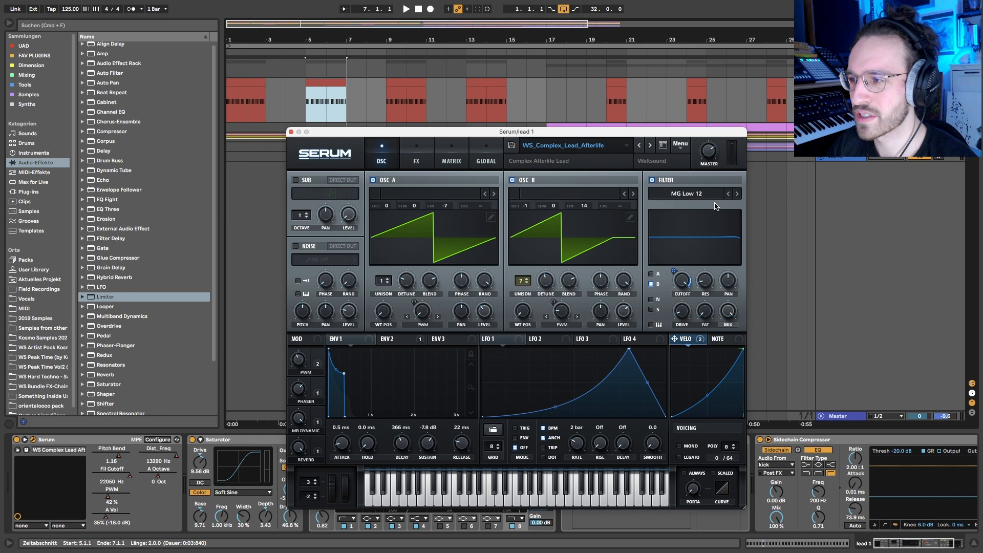
# Review the distortion and its filter among Serum's effects, and return to the oscillators.
pyautogui.click(417, 149)
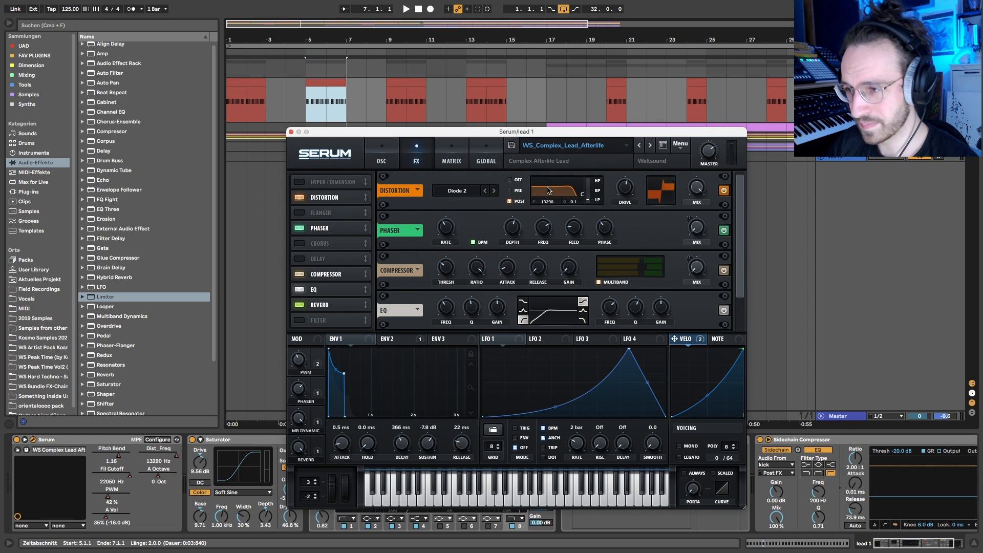
pyautogui.click(389, 159)
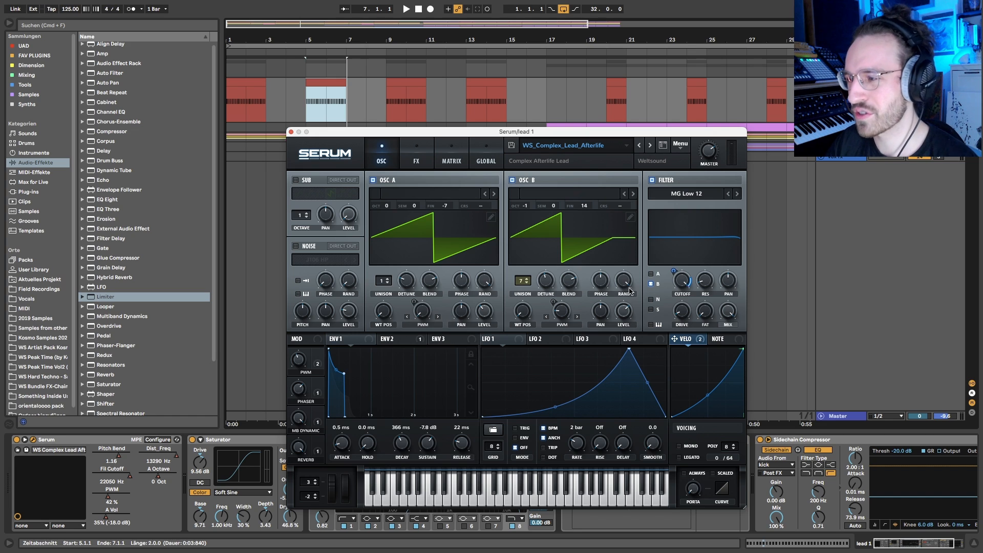
# Inspect the options of OSC A's PWM control, and play the clip at bar 5 while watching the waveforms.
pyautogui.rightClick(421, 314)
pyautogui.click(428, 311)
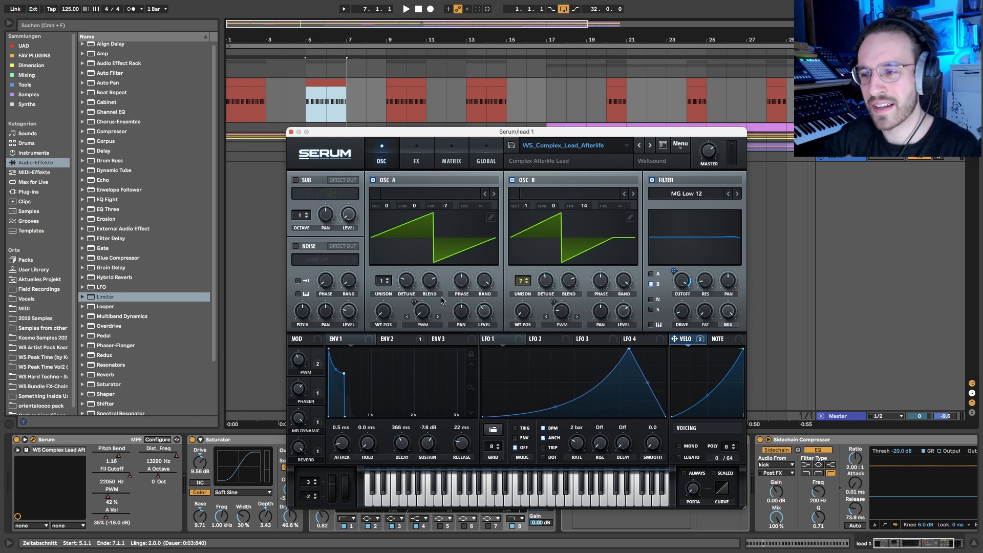
pyautogui.rightClick(422, 318)
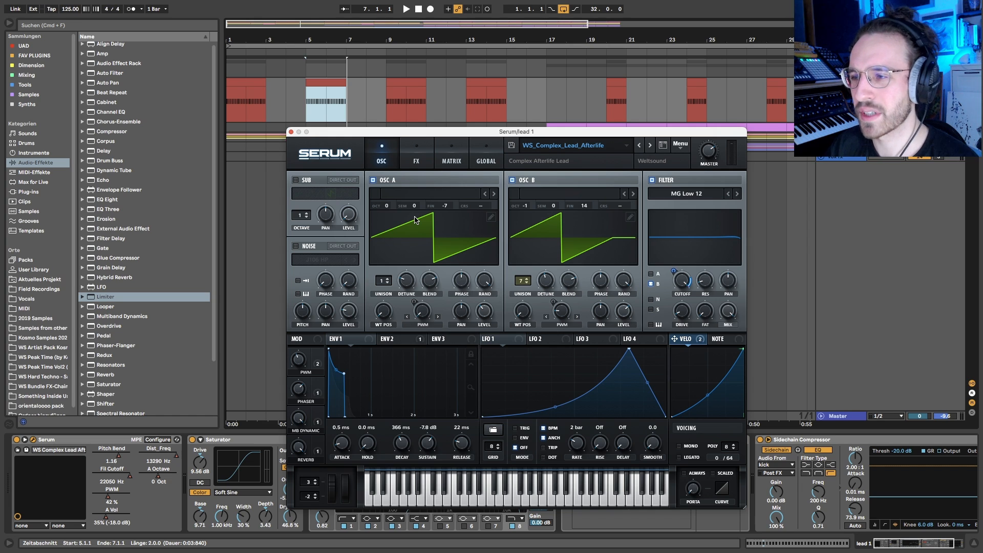
pyautogui.press('space')
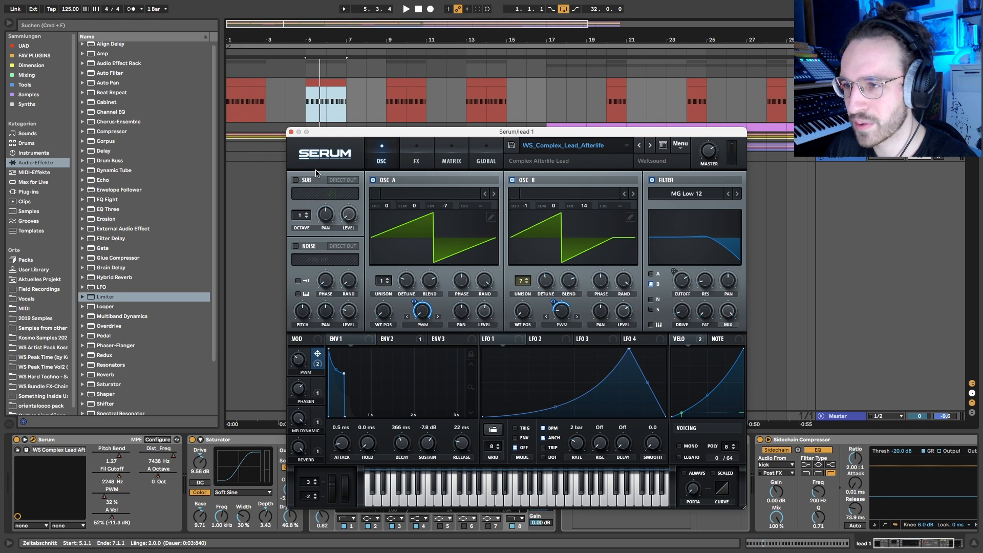
# Close Serum and highlight the PWM automation of lead 1 from bar 1 to bar 17.
pyautogui.click(290, 131)
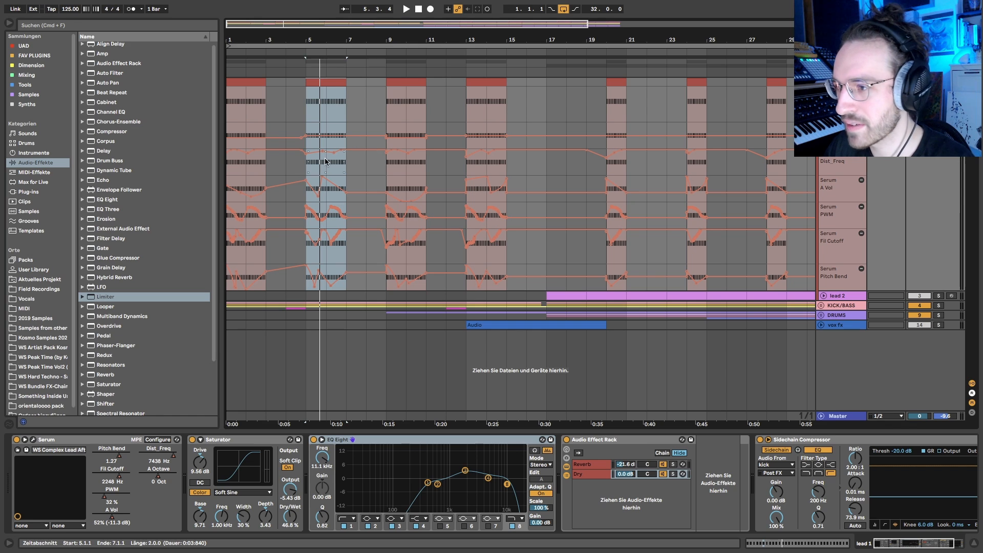
pyautogui.click(646, 207)
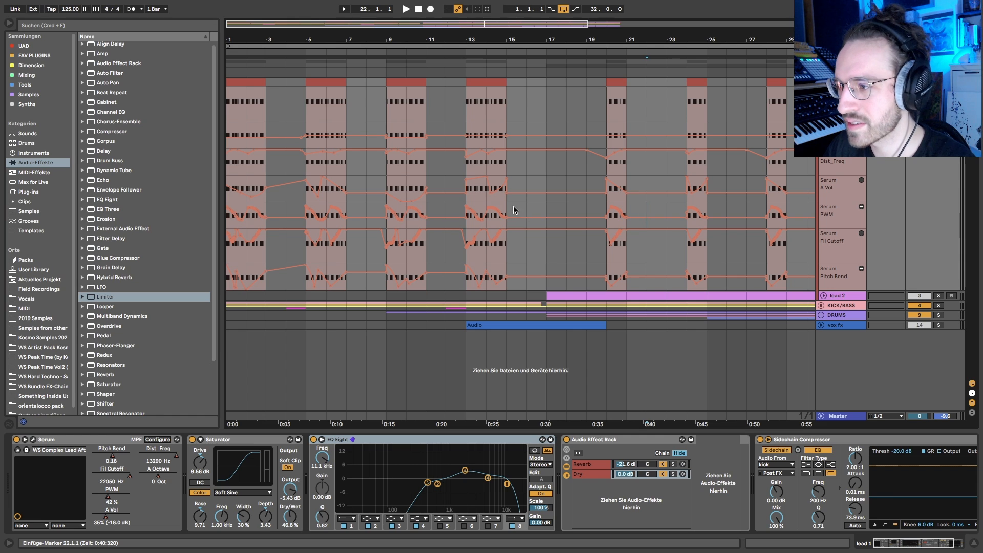
pyautogui.click(538, 212)
pyautogui.moveTo(528, 212); pyautogui.dragTo(228, 215)
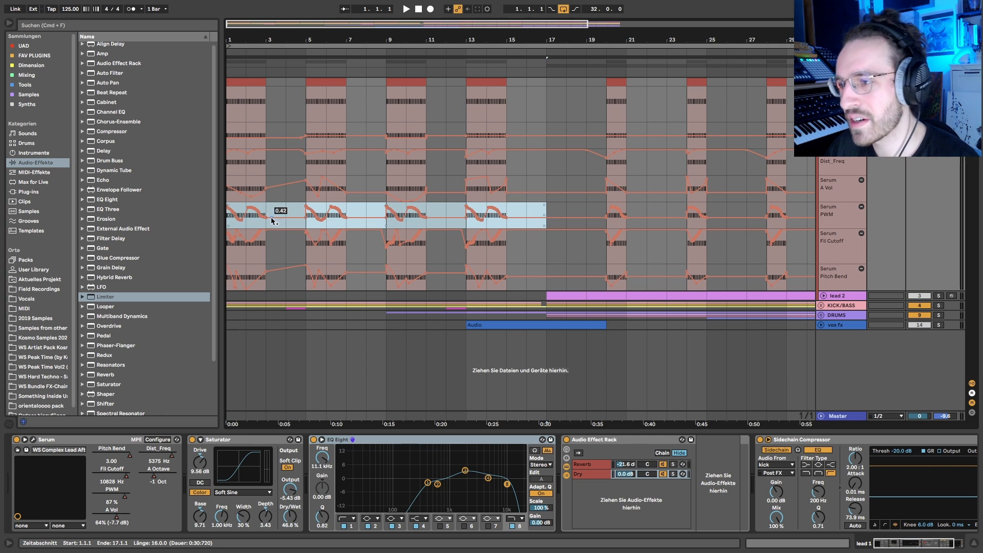
pyautogui.click(524, 209)
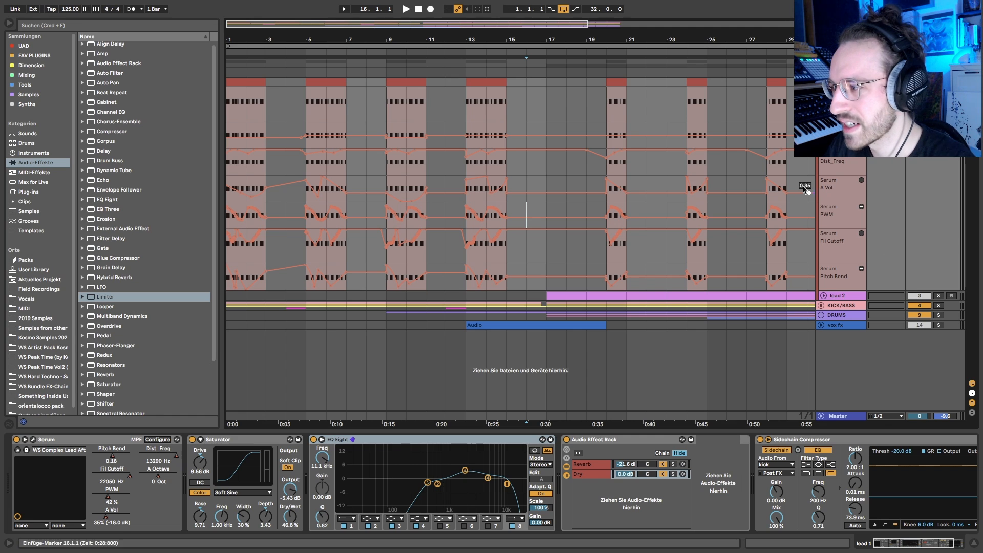
# Highlight the Fil Cutoff automation over bars 1 to 3, A Vol over bars 1 to 7, and A Vol through Fil Cutoff up to bar 17.
pyautogui.moveTo(229, 254); pyautogui.dragTo(269, 255)
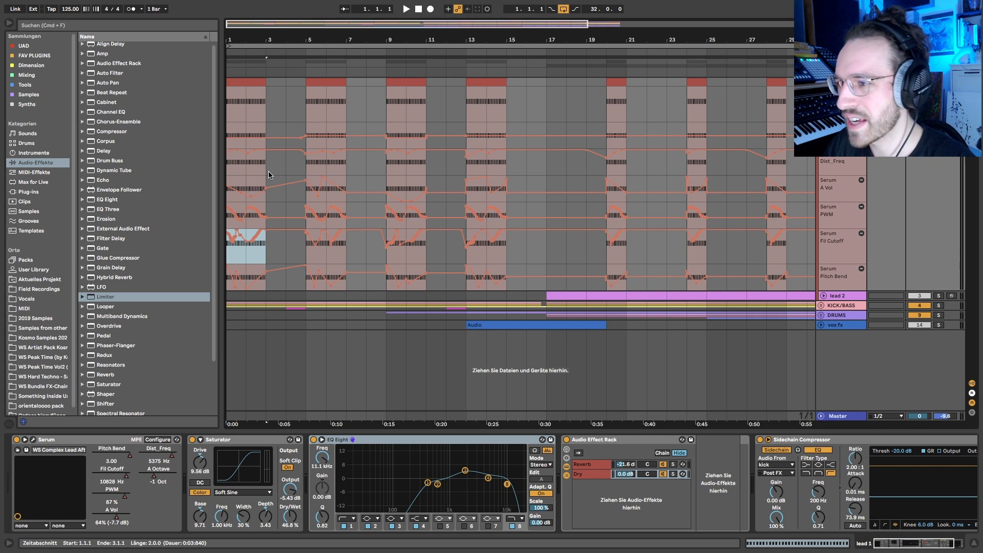
pyautogui.moveTo(228, 187); pyautogui.dragTo(356, 191)
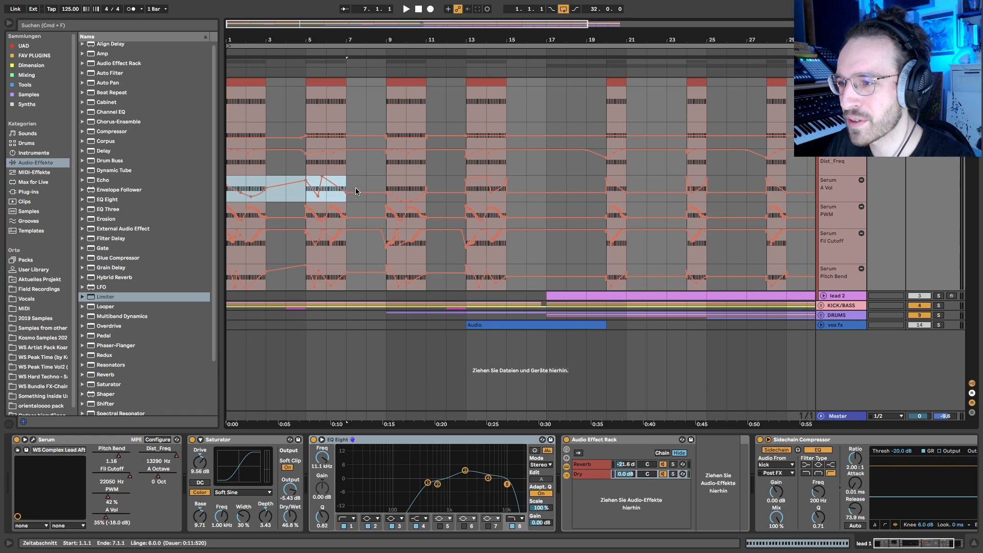
pyautogui.click(357, 181)
pyautogui.click(345, 179)
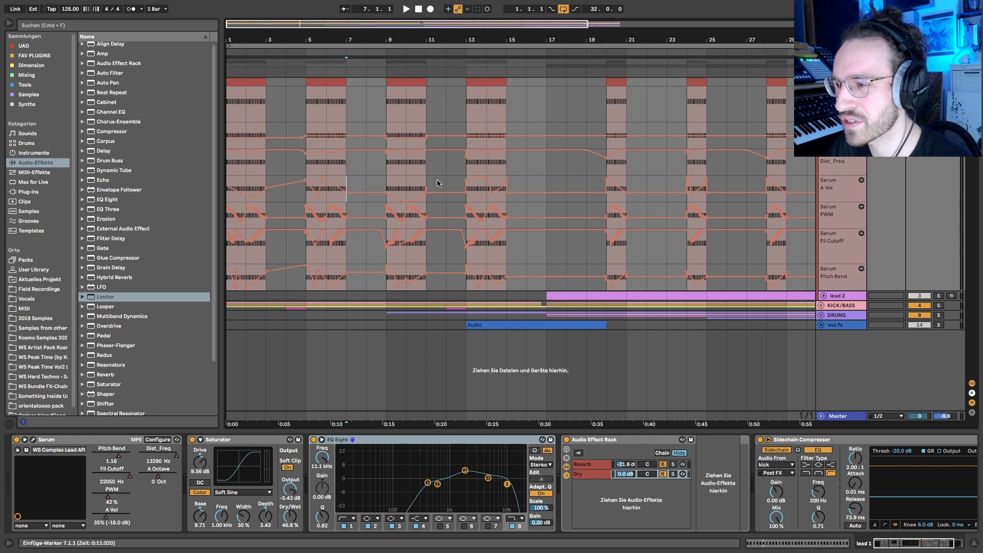
pyautogui.moveTo(540, 182); pyautogui.dragTo(228, 258)
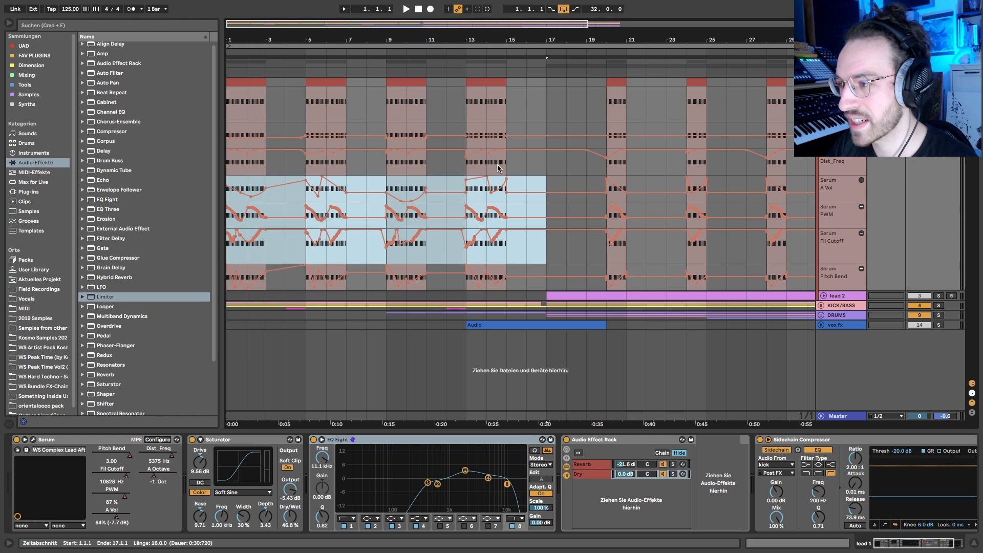
# Highlight the Dist_Freq automation over bars 1 to 15, A Vol through Fil Cutoff up to bar 17, and the Pitch Bend lane.
pyautogui.moveTo(516, 163); pyautogui.dragTo(215, 153)
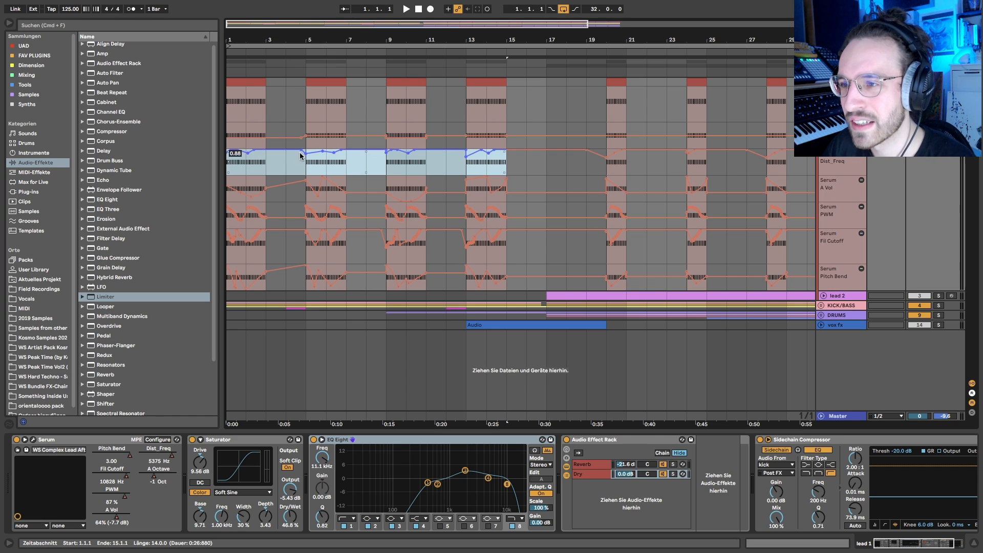
pyautogui.click(335, 165)
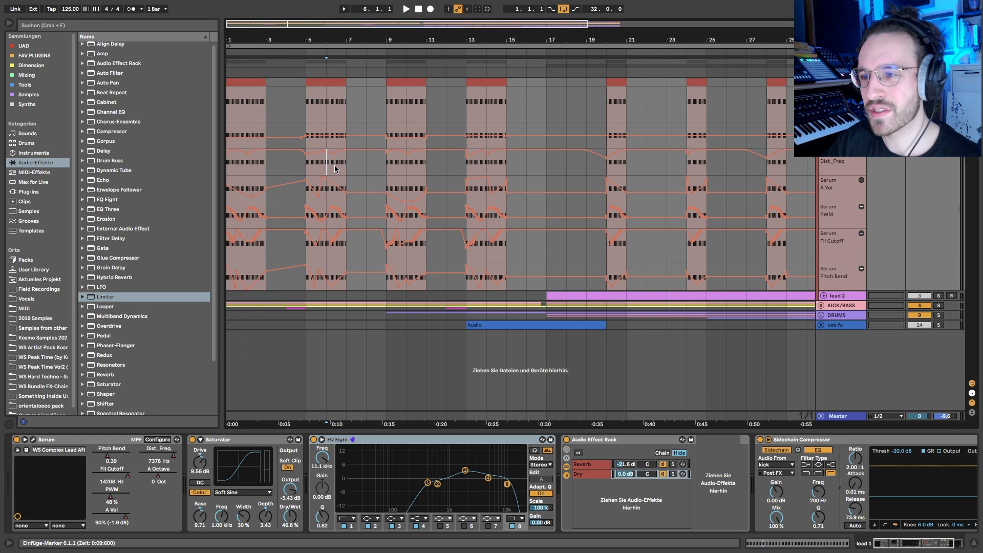
pyautogui.moveTo(526, 179); pyautogui.dragTo(213, 238)
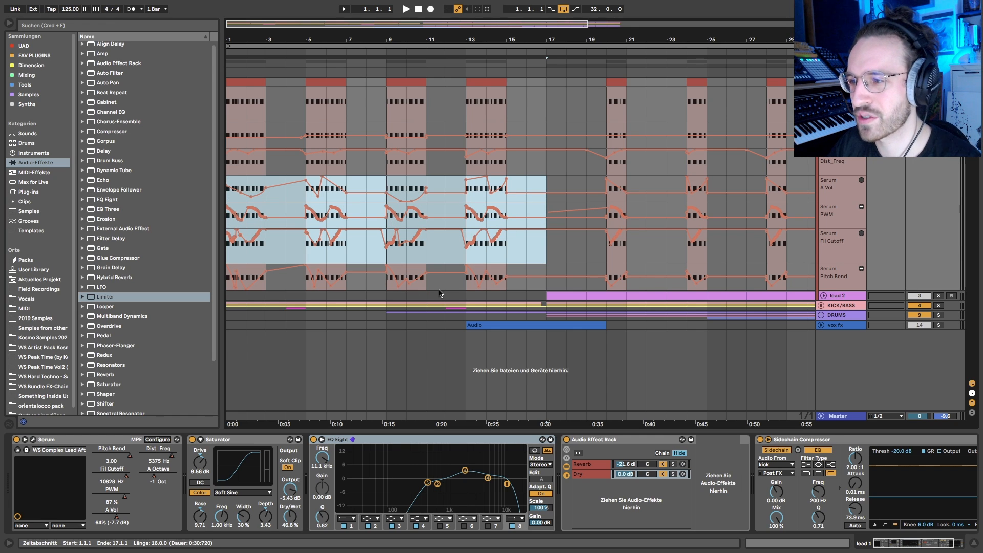
pyautogui.moveTo(535, 290); pyautogui.dragTo(233, 277)
# Highlight the A Octave automation of lead 1 over bars 1 to 17 and again over bars 4 to 9.
pyautogui.moveTo(550, 129); pyautogui.dragTo(231, 125)
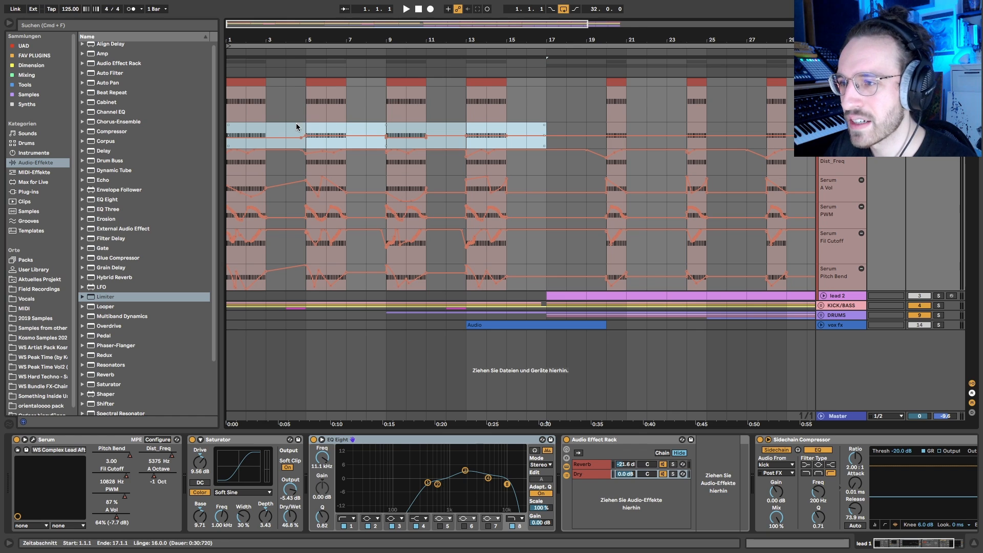
pyautogui.moveTo(296, 127); pyautogui.dragTo(385, 131)
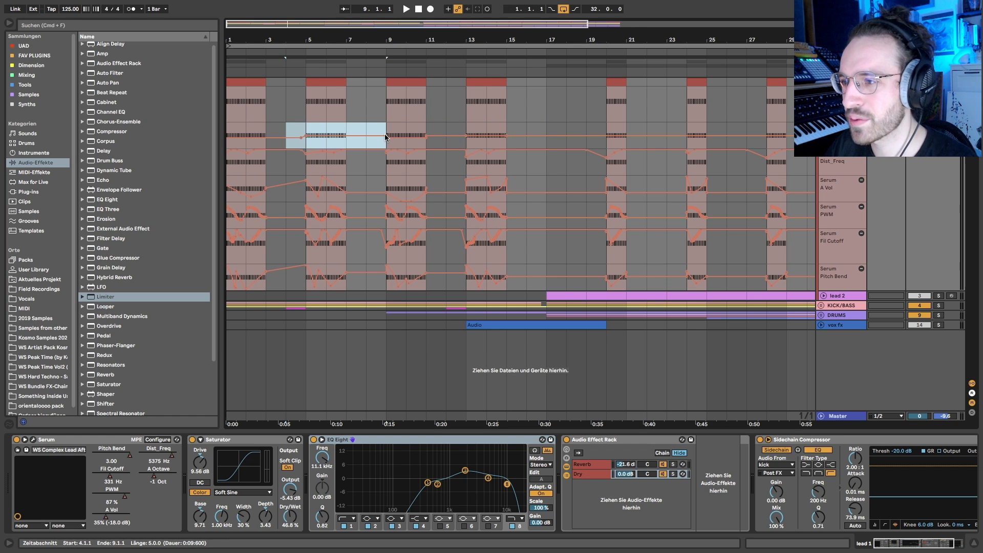
pyautogui.click(333, 129)
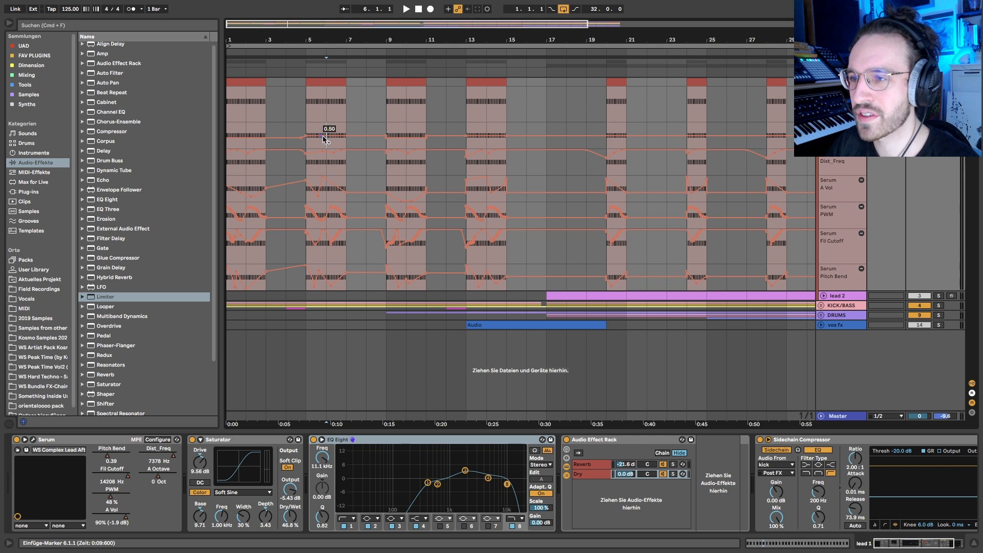
pyautogui.click(231, 127)
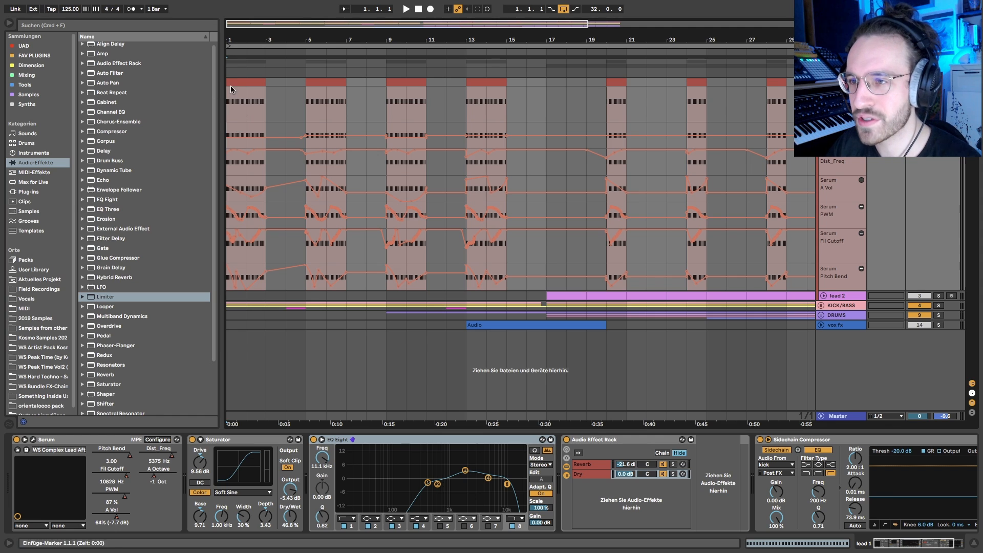
# Play the clips at bars 1 and 5 with OSC B switched off in Serum, and switch OSC B back on.
pyautogui.moveTo(230, 85); pyautogui.dragTo(260, 119)
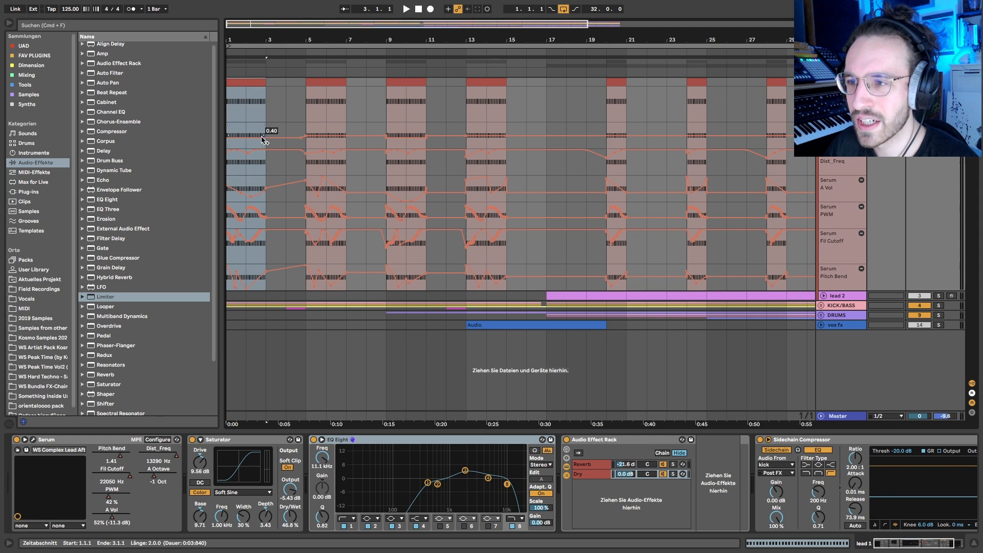
pyautogui.moveTo(265, 139)
pyautogui.press('space')
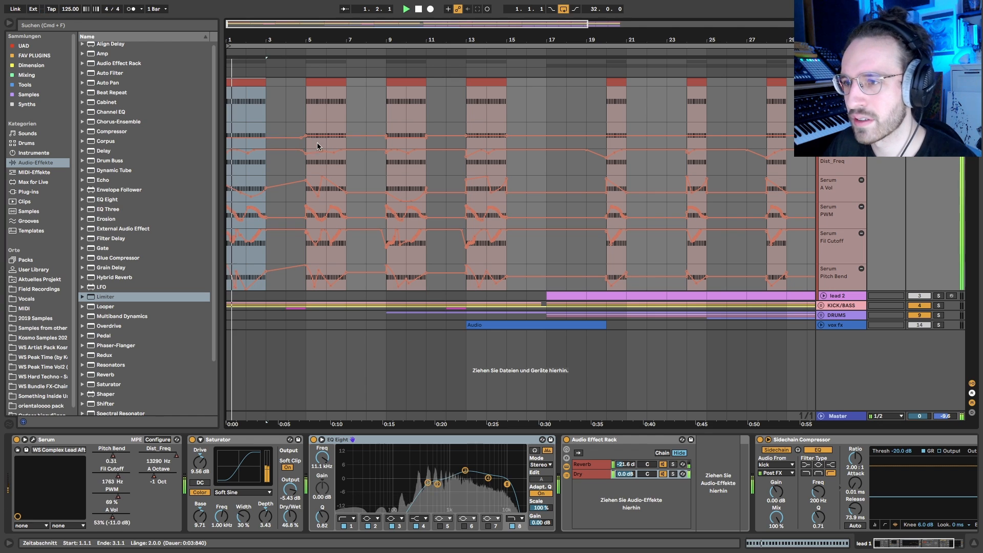
pyautogui.click(34, 440)
pyautogui.click(512, 181)
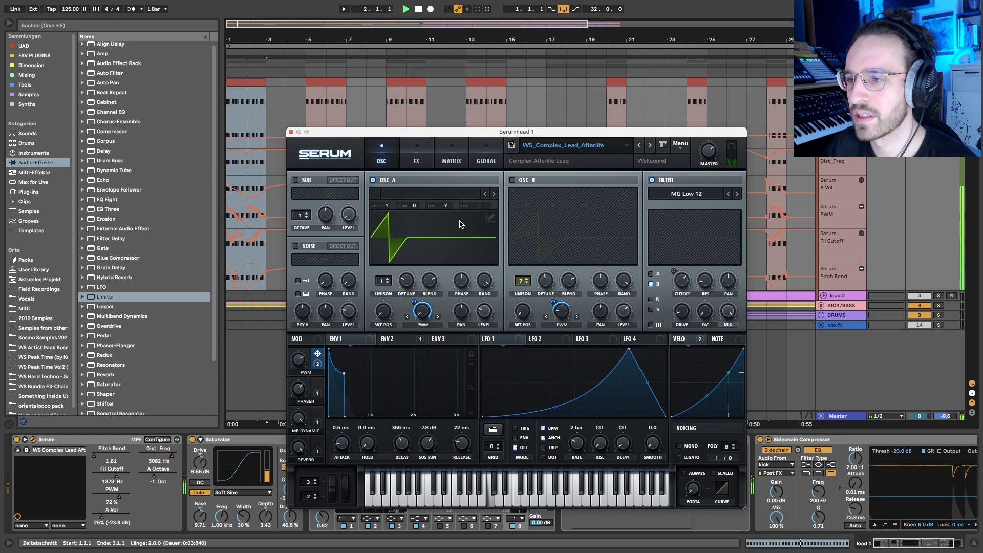
pyautogui.click(318, 82)
pyautogui.press('space')
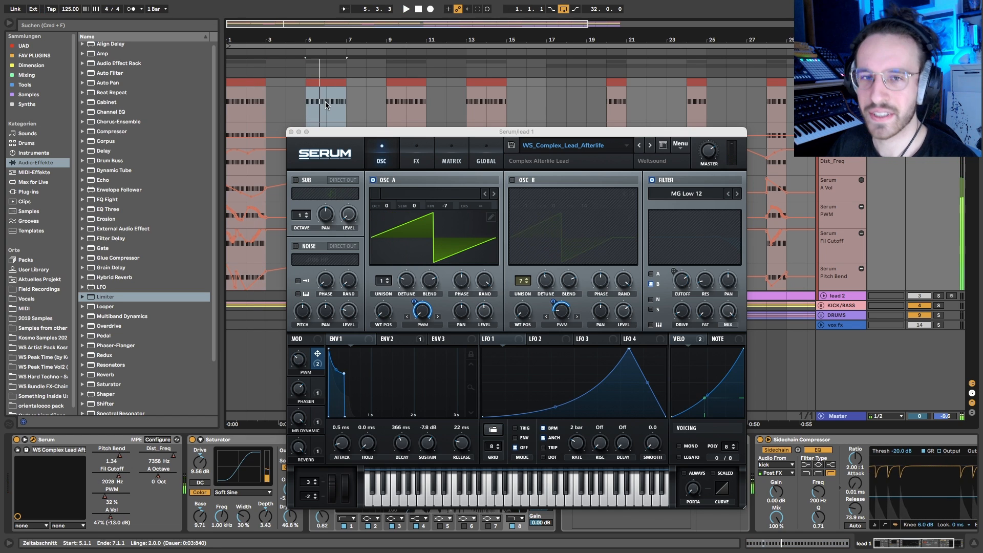
pyautogui.click(511, 180)
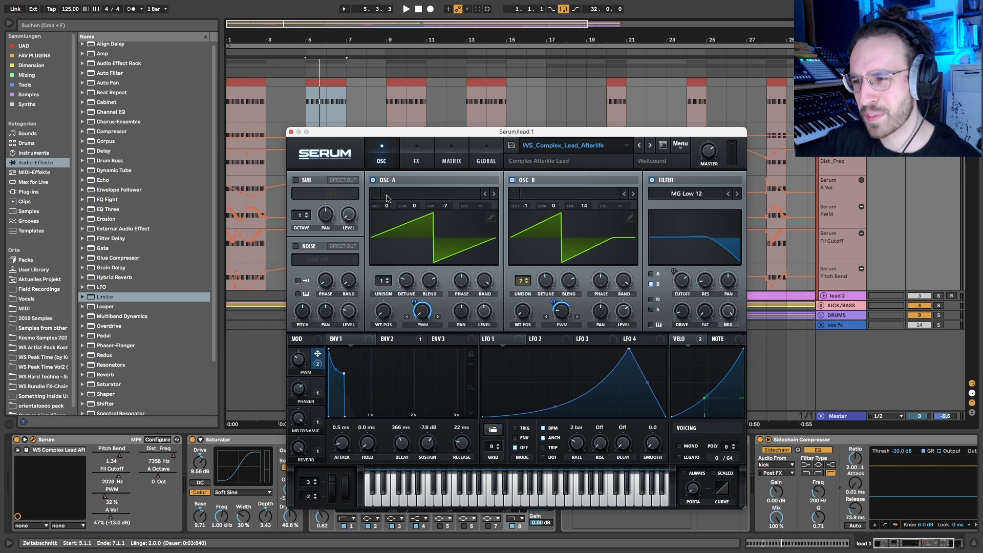
# Close Serum, highlight the C3 notes inside the clip at bar 5, and return to the device chain.
pyautogui.click(291, 132)
pyautogui.doubleClick(334, 83)
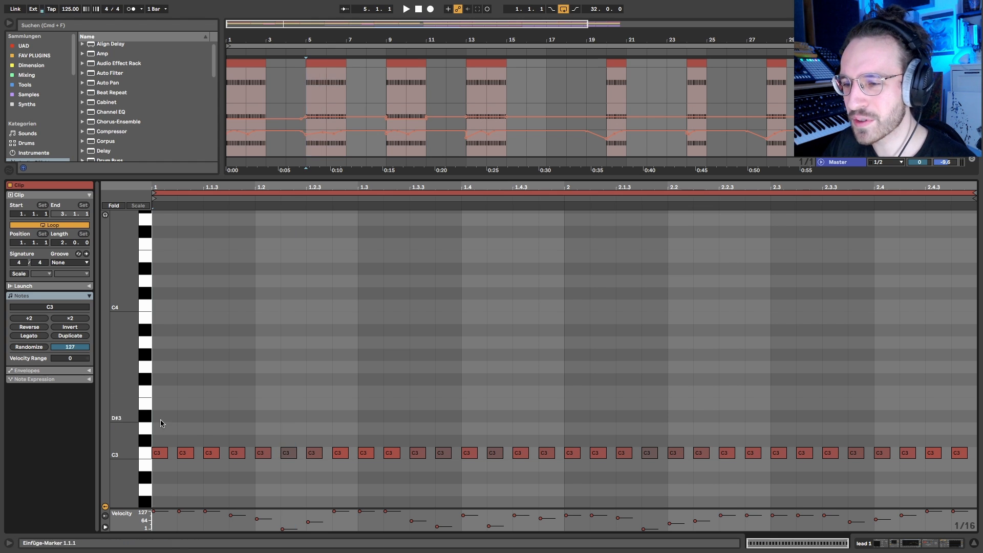
pyautogui.moveTo(161, 421); pyautogui.dragTo(956, 464)
pyautogui.hotkey('shift', 'Tab')
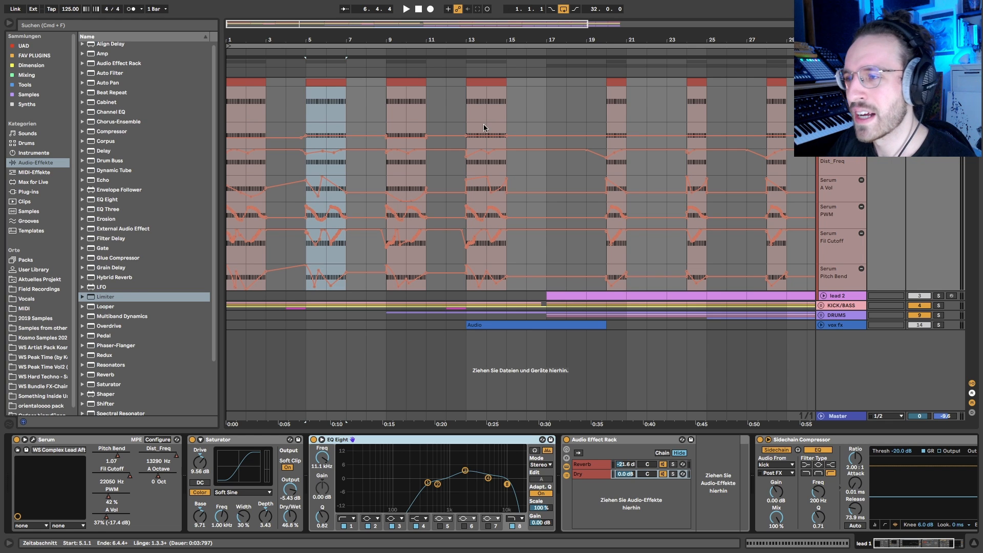
# Highlight the Pitch Bend automation over bars 1 to 17 and check the pitch bend range in Serum.
pyautogui.click(478, 82)
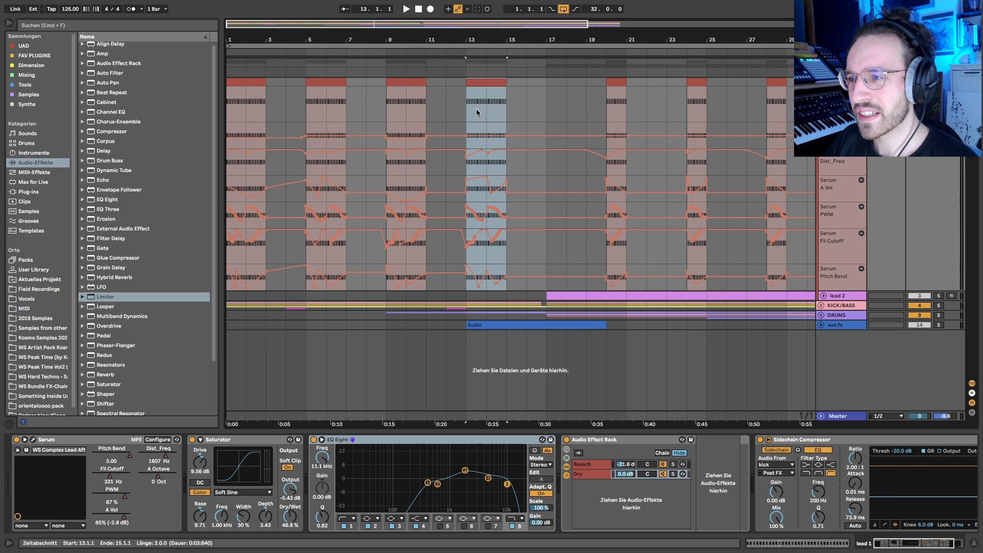
pyautogui.click(246, 82)
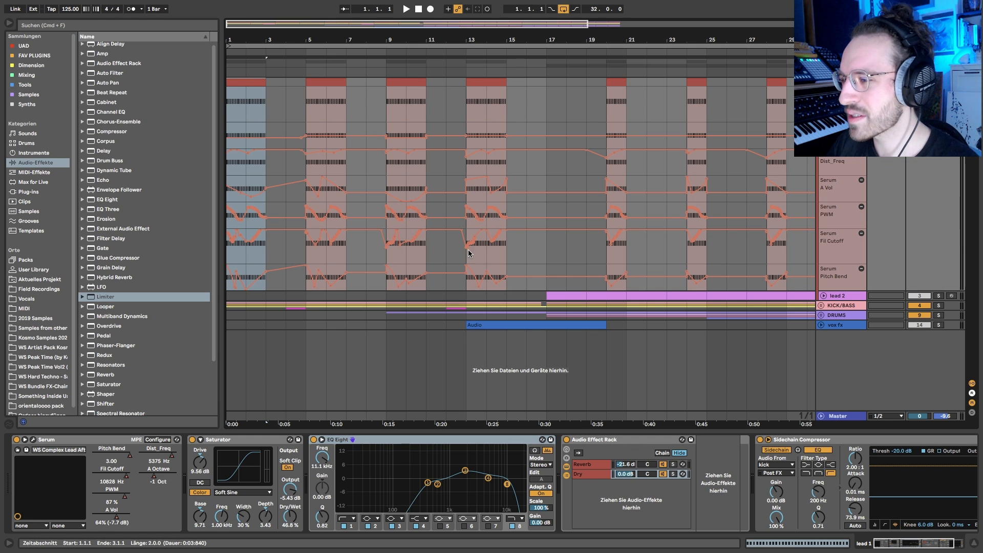
pyautogui.moveTo(545, 269); pyautogui.dragTo(227, 279)
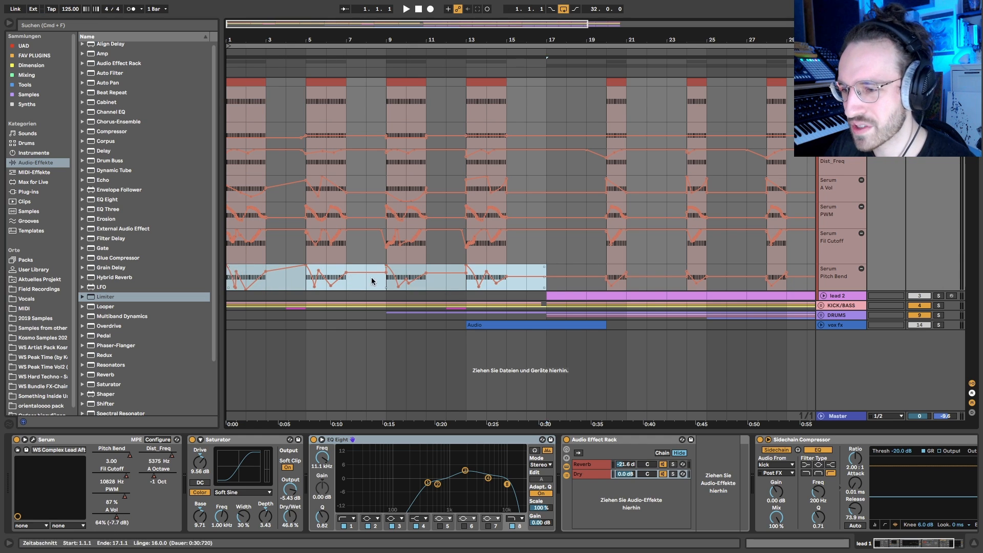
pyautogui.click(33, 439)
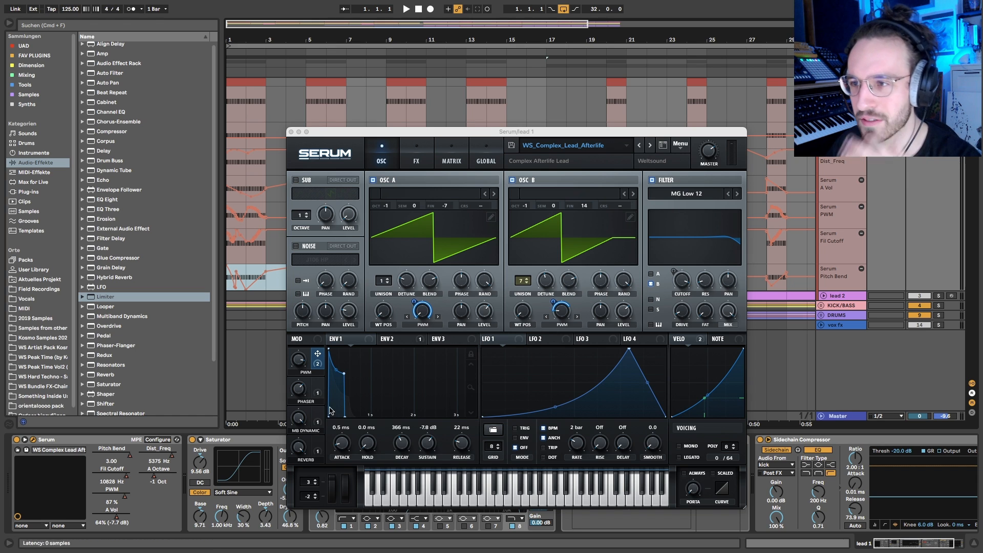
pyautogui.click(290, 132)
# Open the clip at bar 5 and raise its first four notes to D#3.
pyautogui.doubleClick(326, 97)
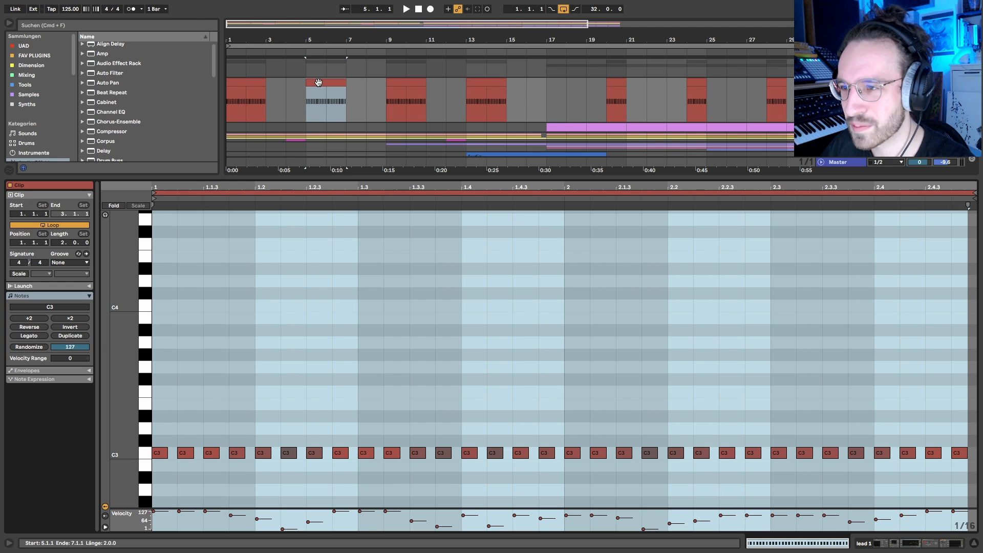
pyautogui.moveTo(236, 398); pyautogui.dragTo(152, 494)
pyautogui.press('Up')
pyautogui.press('Up')
pyautogui.press('Up')
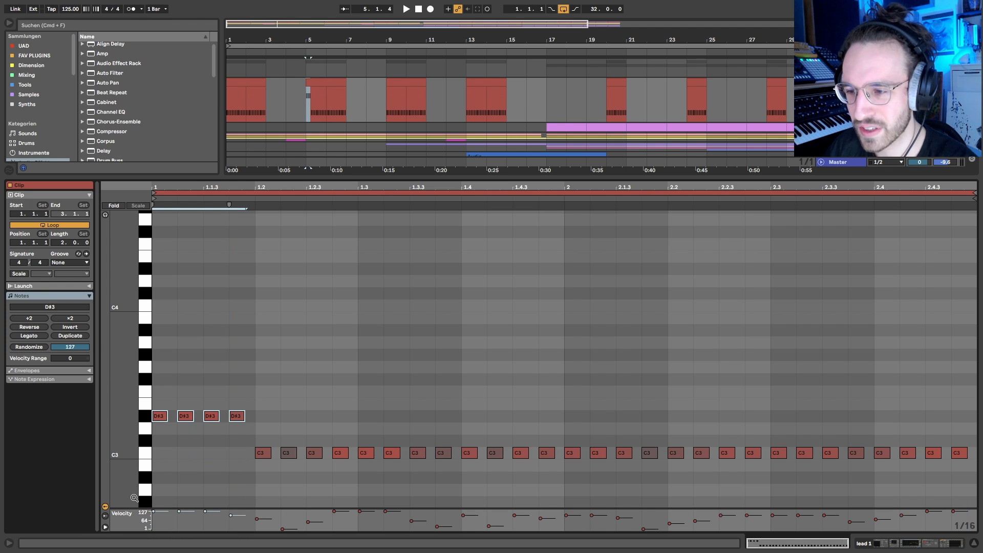
# Raise the four notes from beat 1.2 to D3 and lower the four from beat 1.4 to A#2.
pyautogui.moveTo(256, 436); pyautogui.dragTo(339, 469)
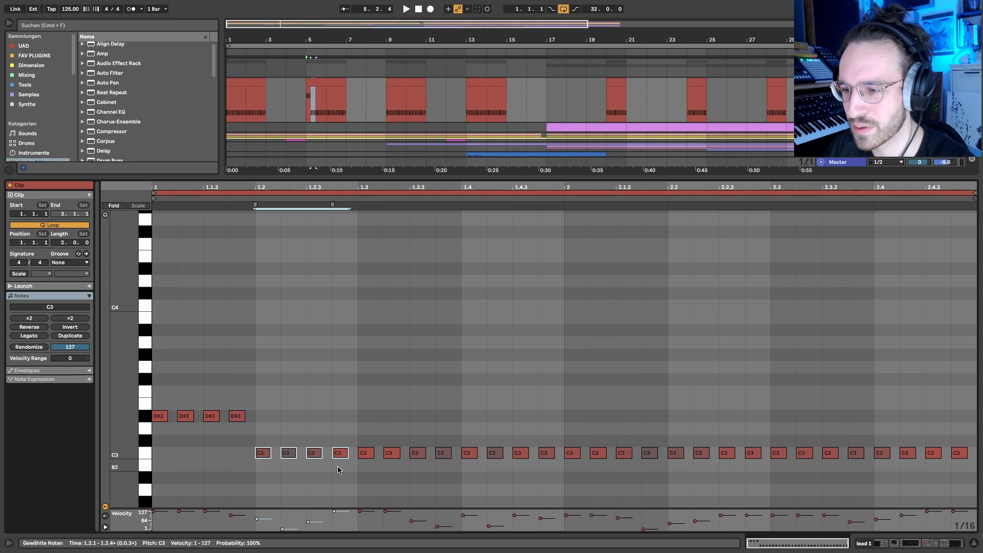
pyautogui.press('Up')
pyautogui.press('Up')
pyautogui.moveTo(462, 434); pyautogui.dragTo(558, 477)
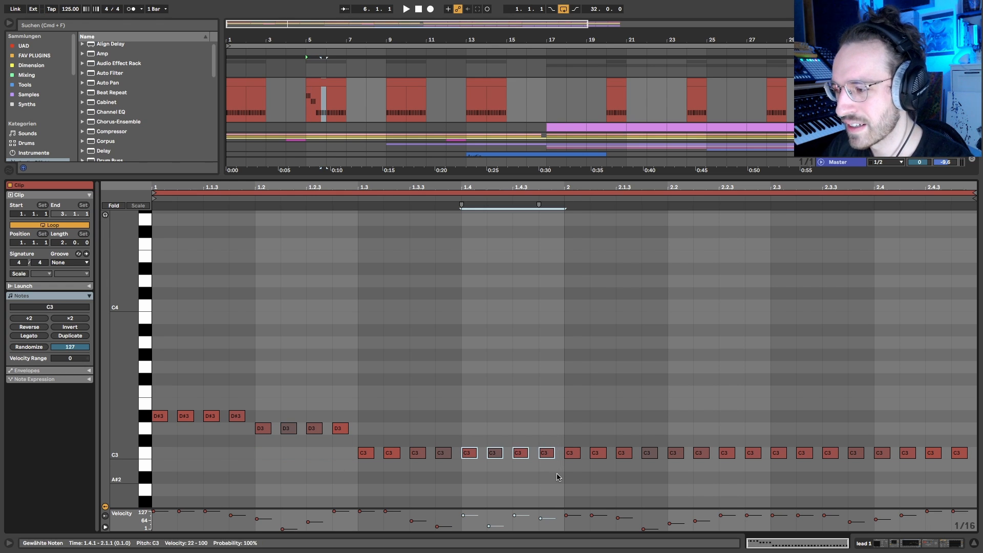
pyautogui.press('Down')
pyautogui.press('Down')
pyautogui.moveTo(281, 404); pyautogui.dragTo(149, 420)
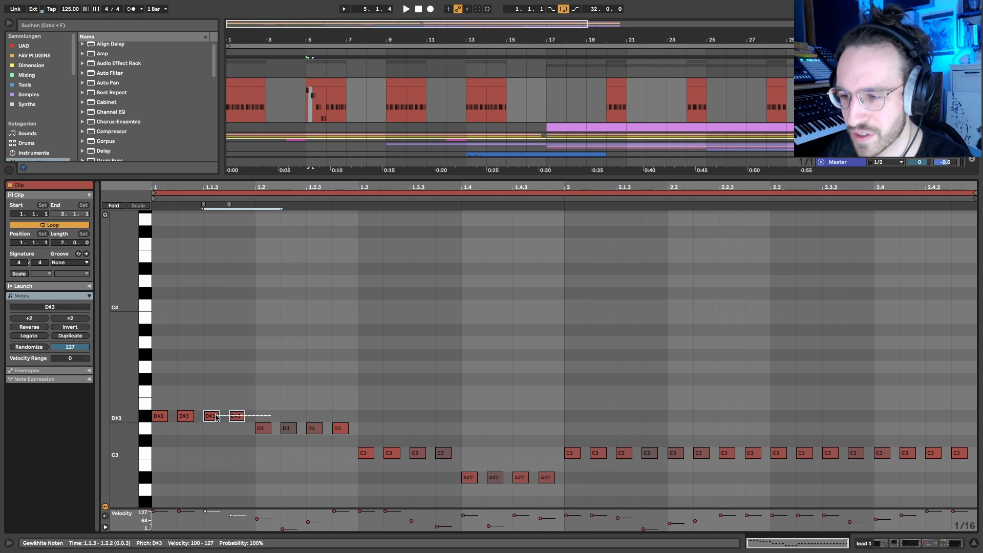
pyautogui.moveTo(250, 439); pyautogui.dragTo(474, 458)
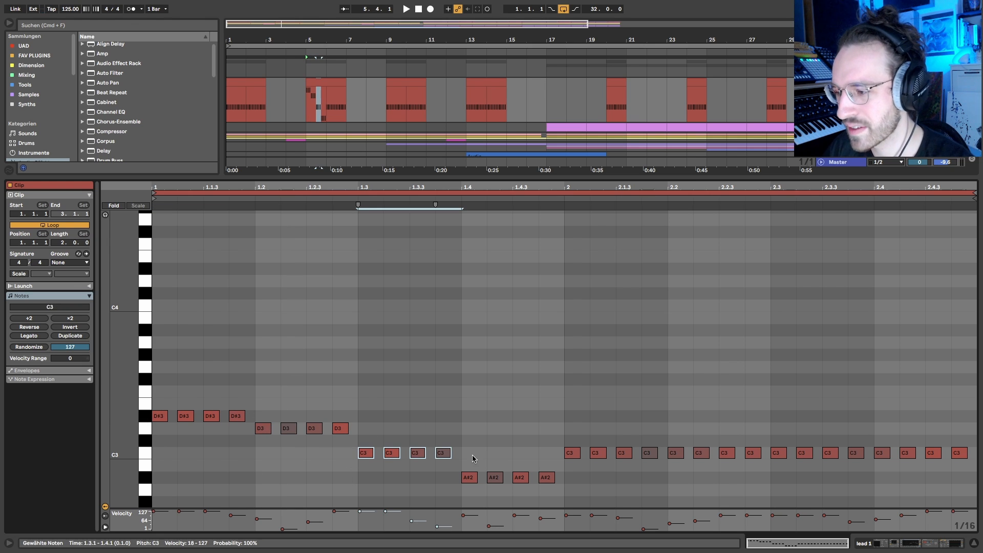
# Undo the note transpositions in the clip at bar 5 and return to the device chain.
pyautogui.press('super+z')
pyautogui.press('super+z')
pyautogui.press('super+z')
pyautogui.press('super+z')
pyautogui.press('super+z')
pyautogui.press('super+z')
pyautogui.press('super+z')
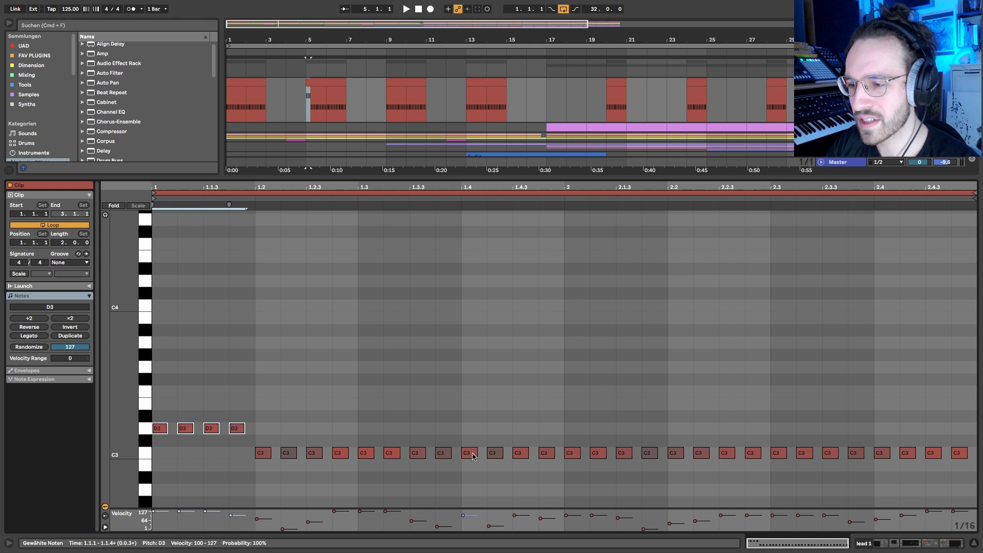
pyautogui.hotkey('shift', 'Tab')
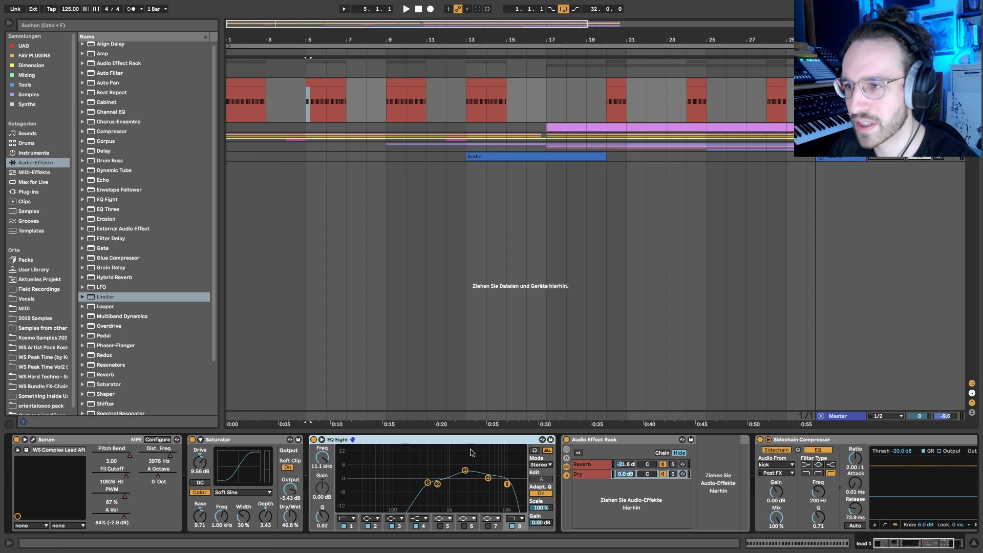
# Show the automation lanes and highlight the Pitch Bend curves of the lead 1 clips, including bars 13 to 15 and 1 to 3.
pyautogui.press('a')
pyautogui.press('+')
pyautogui.press('+')
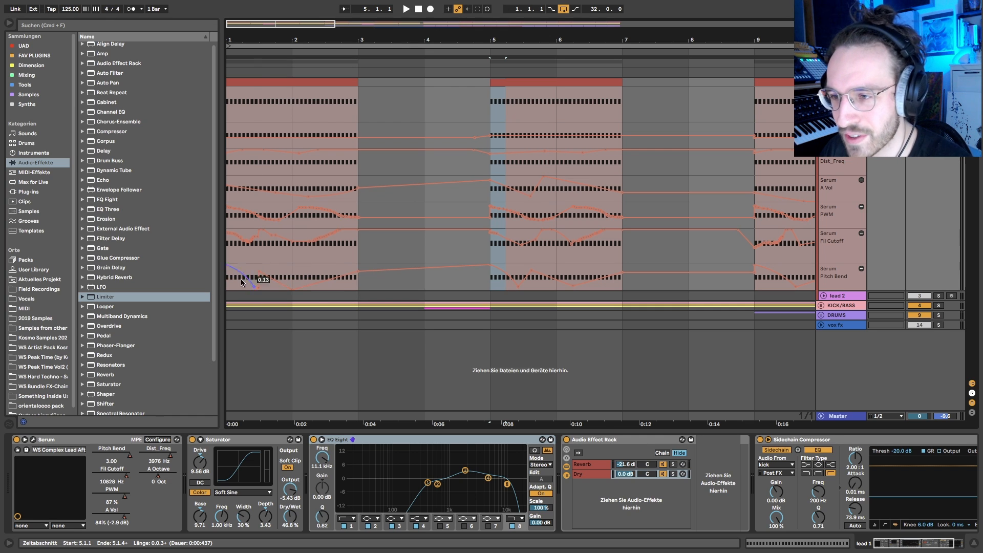
pyautogui.moveTo(233, 284); pyautogui.dragTo(378, 282)
pyautogui.click(486, 287)
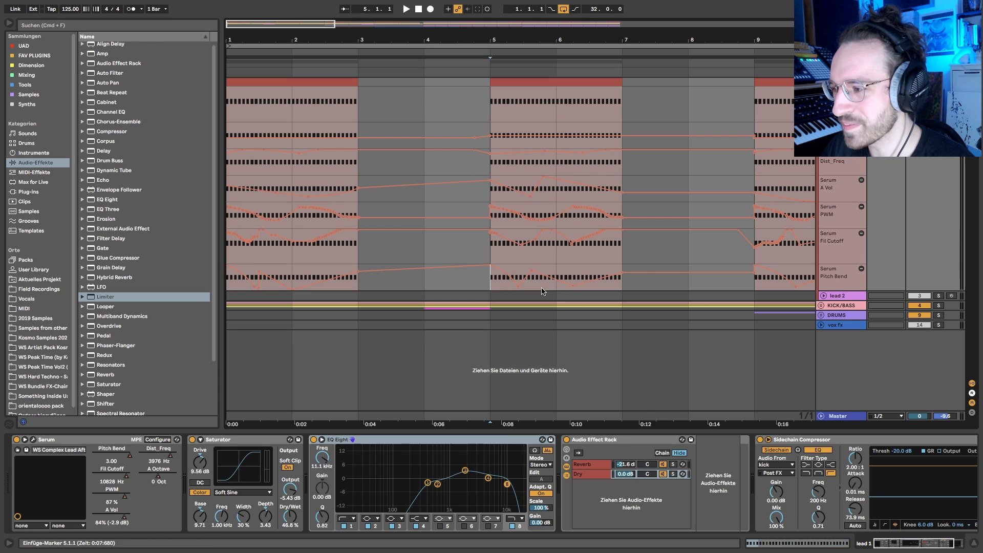
pyautogui.moveTo(542, 295); pyautogui.dragTo(609, 294)
pyautogui.scroll(-5, 525, 294)
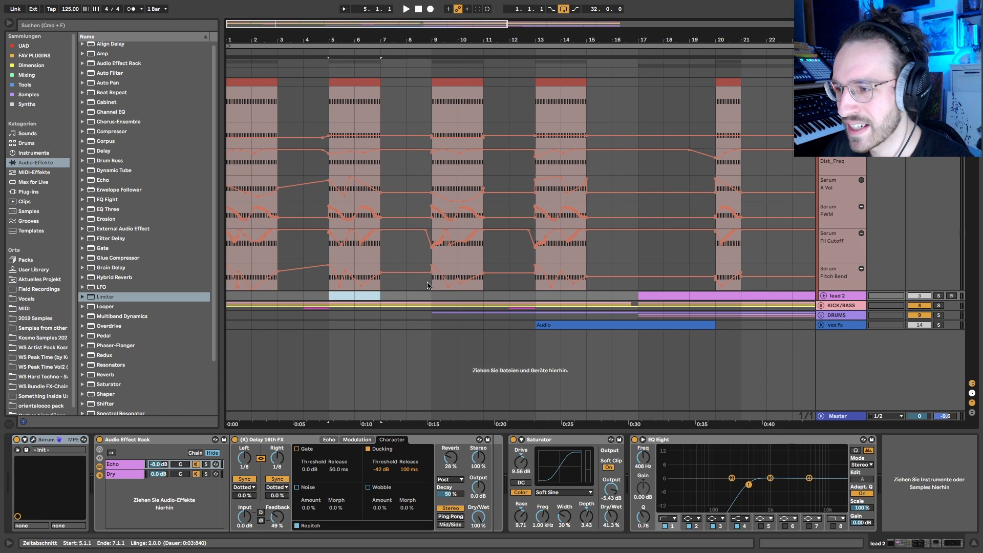
pyautogui.moveTo(431, 285); pyautogui.dragTo(584, 286)
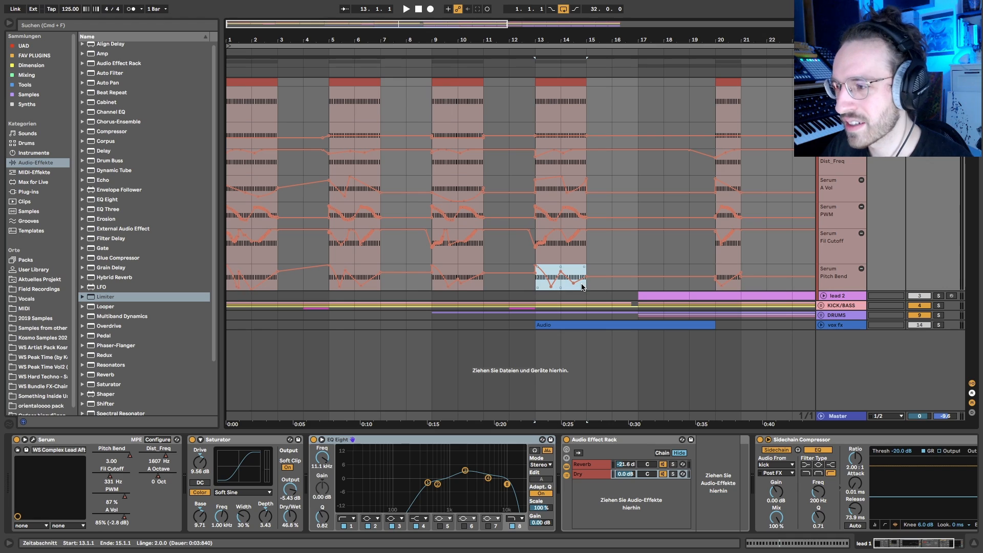
pyautogui.moveTo(280, 288); pyautogui.dragTo(234, 286)
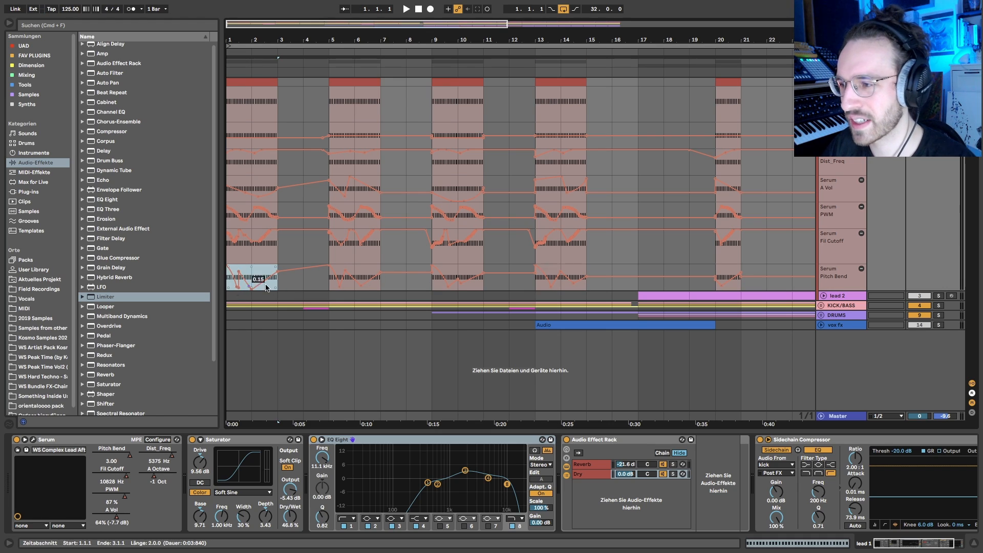
# Hide the automation lanes and inspect the phaser among Serum's effects together with the PHASER macro that modulates its mix.
pyautogui.press('a')
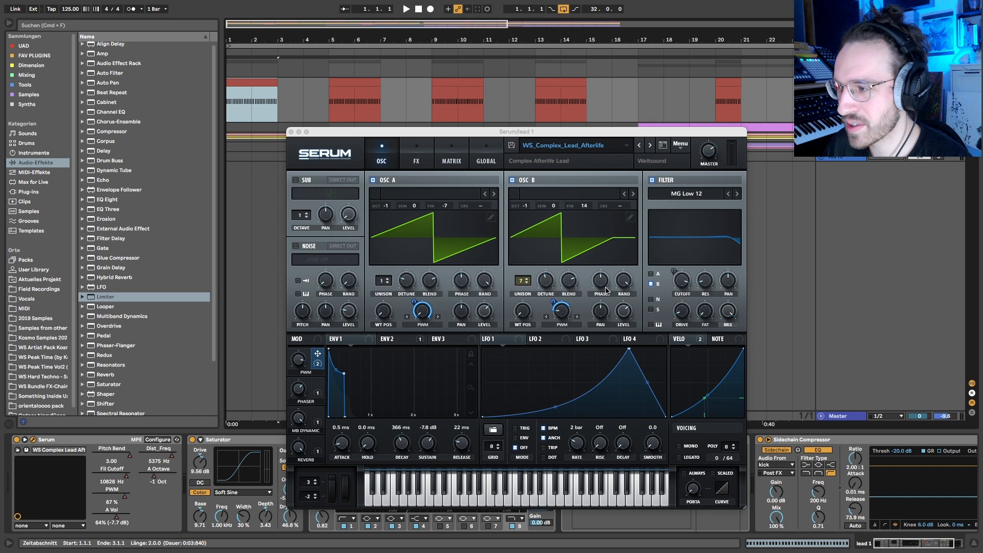
pyautogui.click(417, 159)
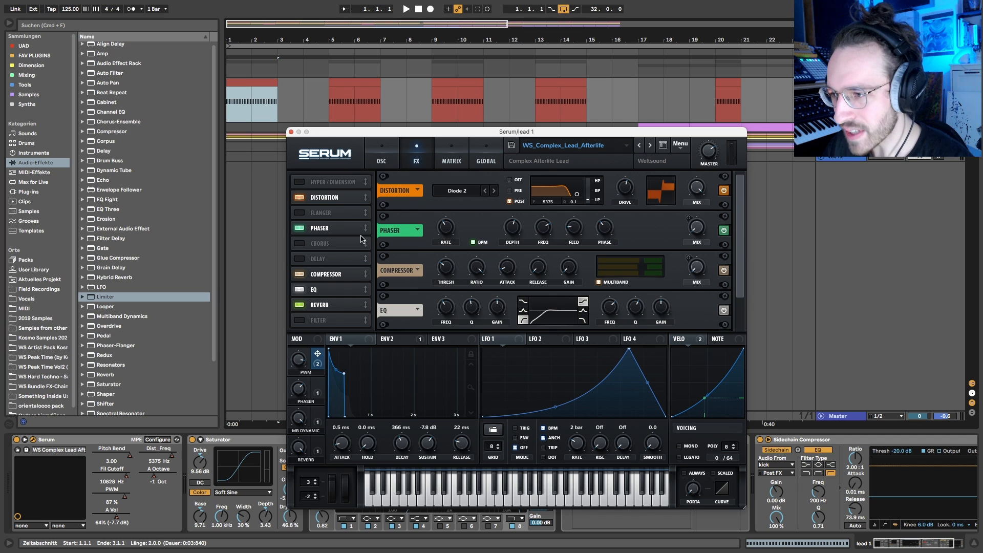
pyautogui.click(342, 229)
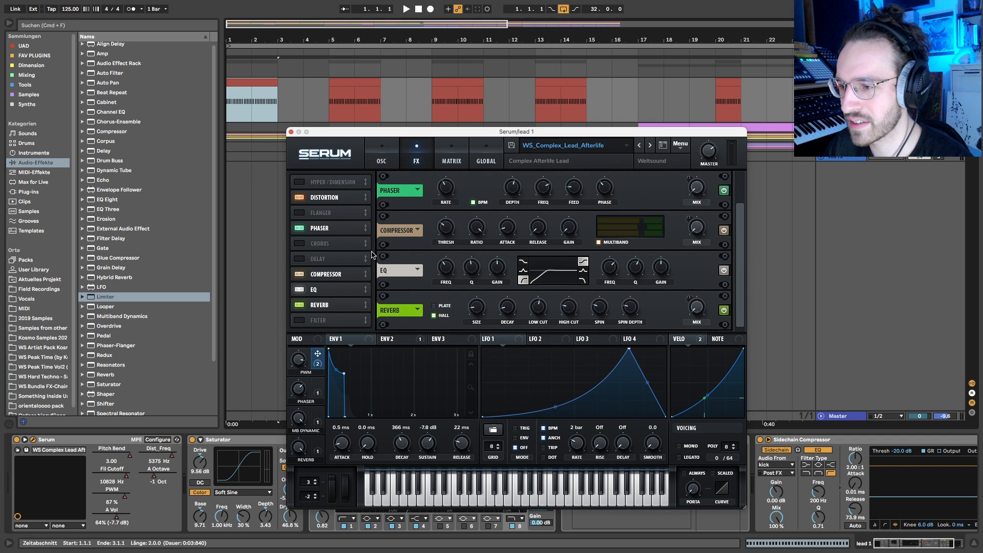
pyautogui.moveTo(295, 392)
pyautogui.moveTo(295, 392); pyautogui.dragTo(308, 374)
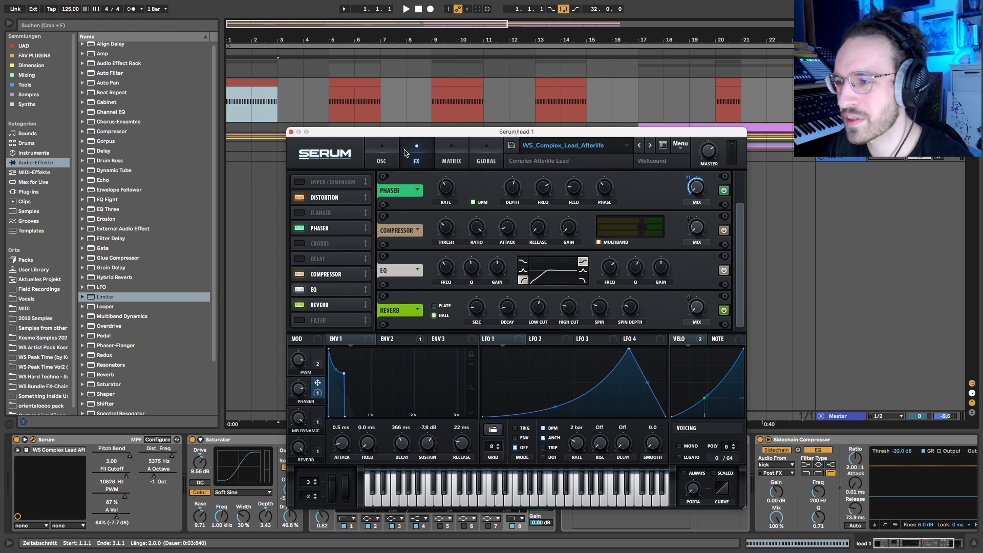
# Inspect Serum's oscillators and filter, then the multiband compressor's mix with the MB DYNAMIC macro while playing the lead.
pyautogui.click(374, 156)
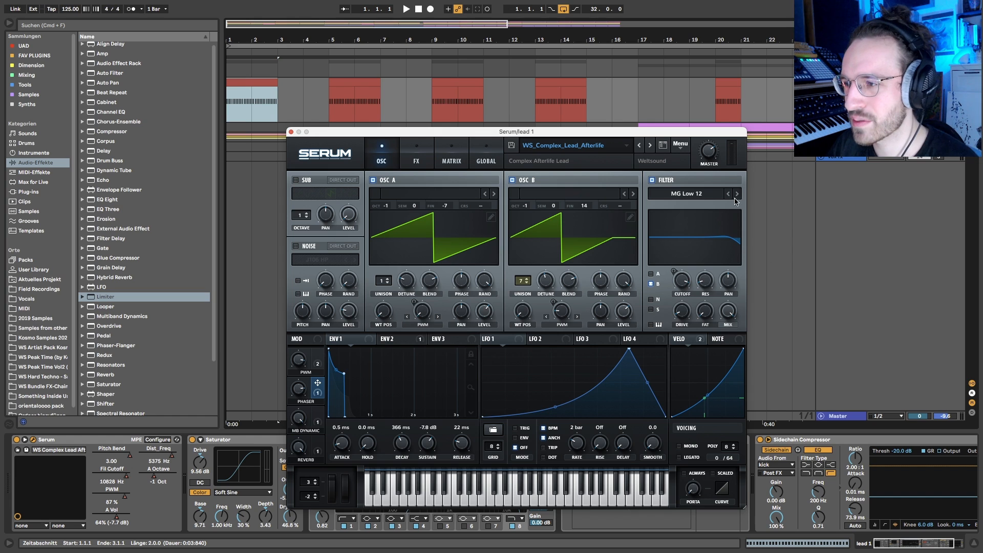
pyautogui.click(416, 157)
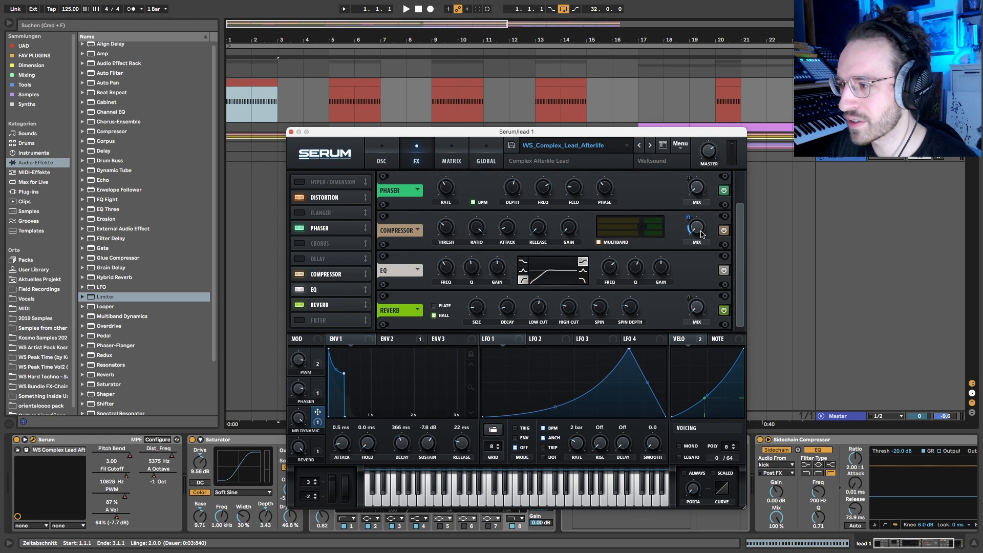
pyautogui.moveTo(691, 228)
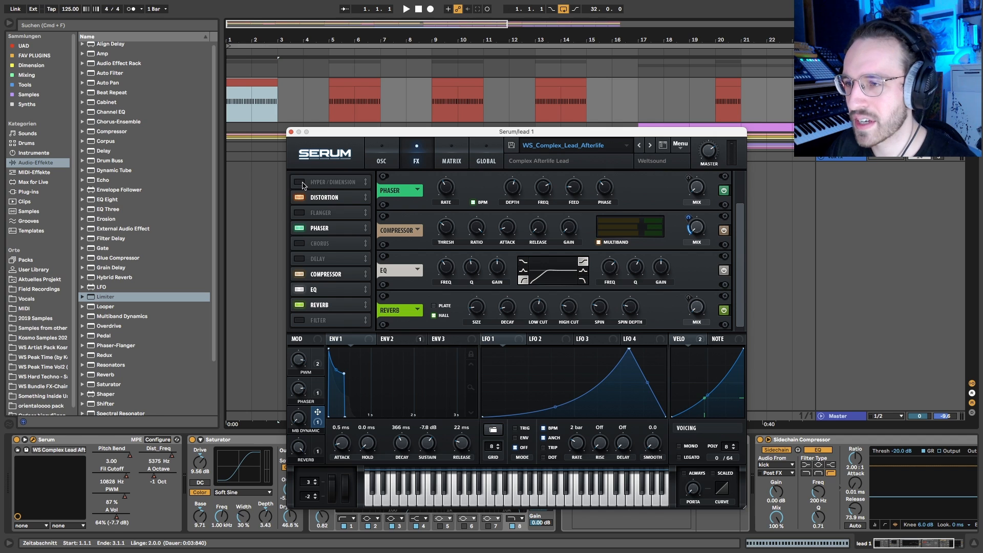
pyautogui.press('space')
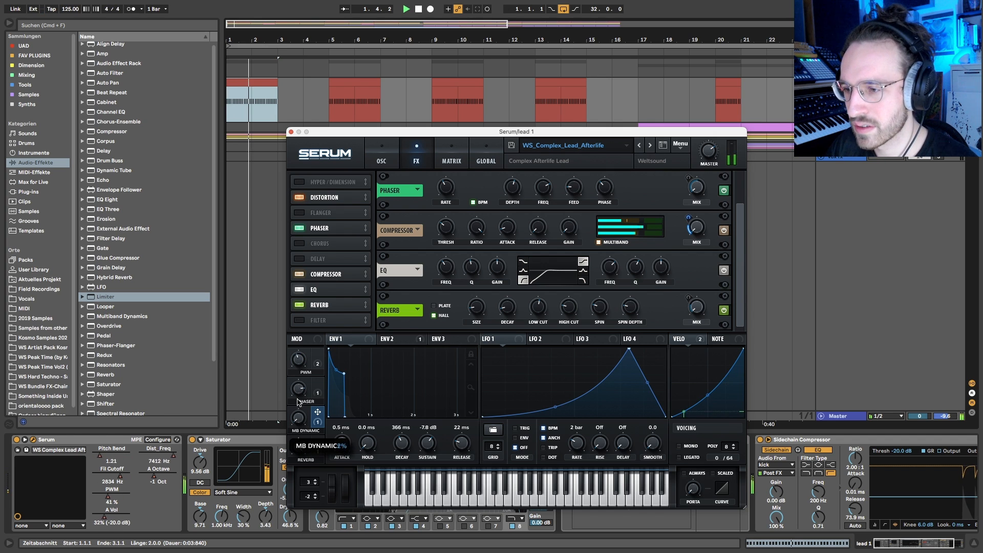
pyautogui.press('space')
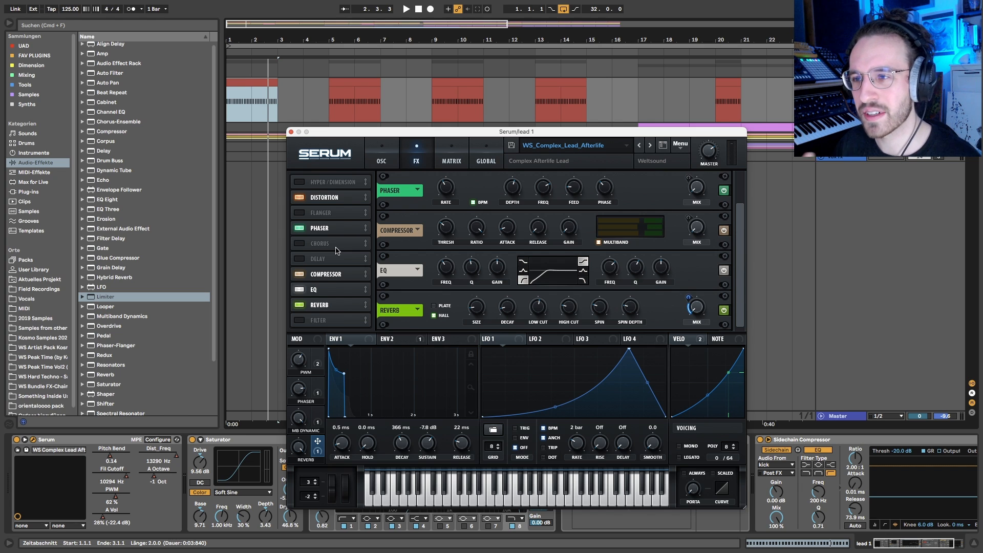
# Compare the oscillator section of the lead patch with its effects chain and close the Serum window.
pyautogui.click(382, 161)
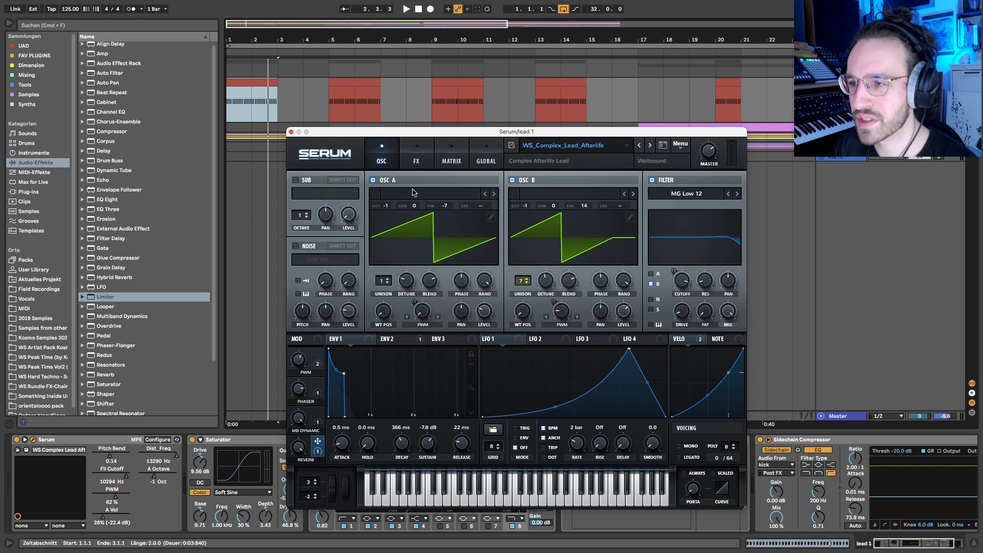
pyautogui.click(428, 150)
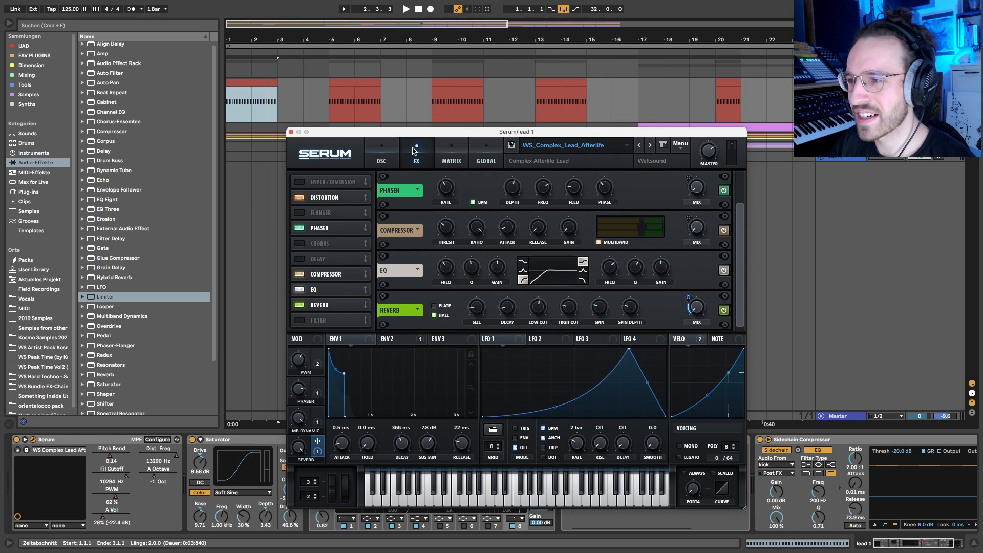
pyautogui.click(399, 150)
pyautogui.click(417, 156)
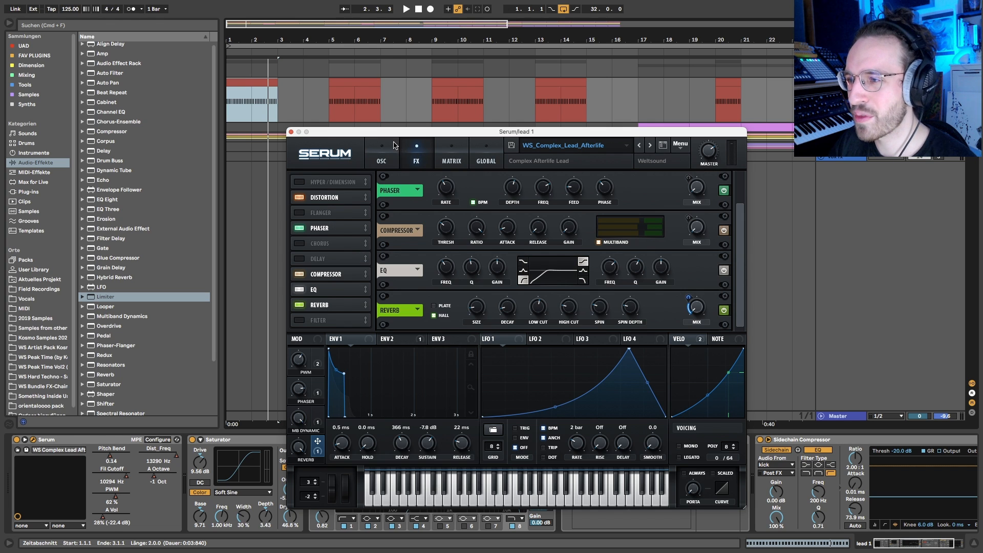
pyautogui.click(394, 146)
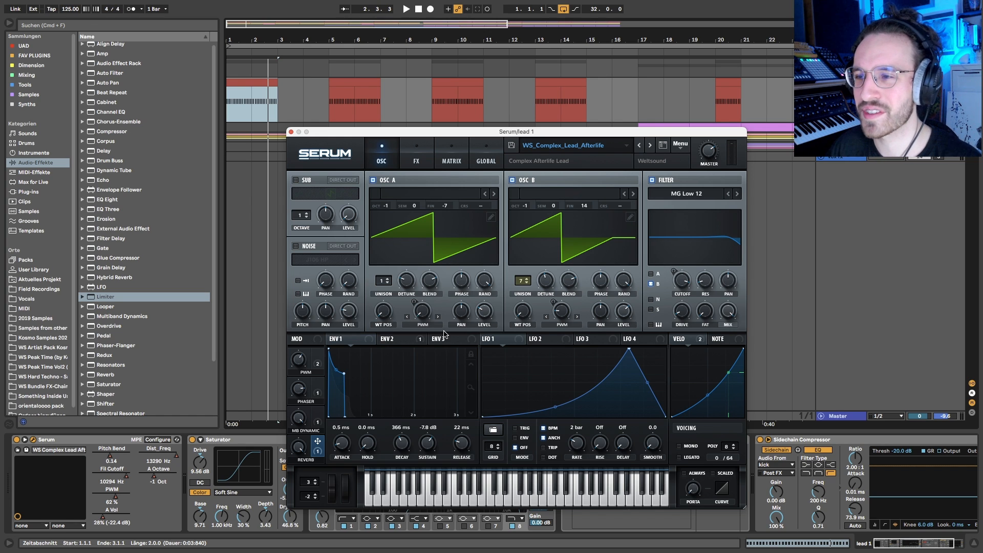
pyautogui.click(410, 160)
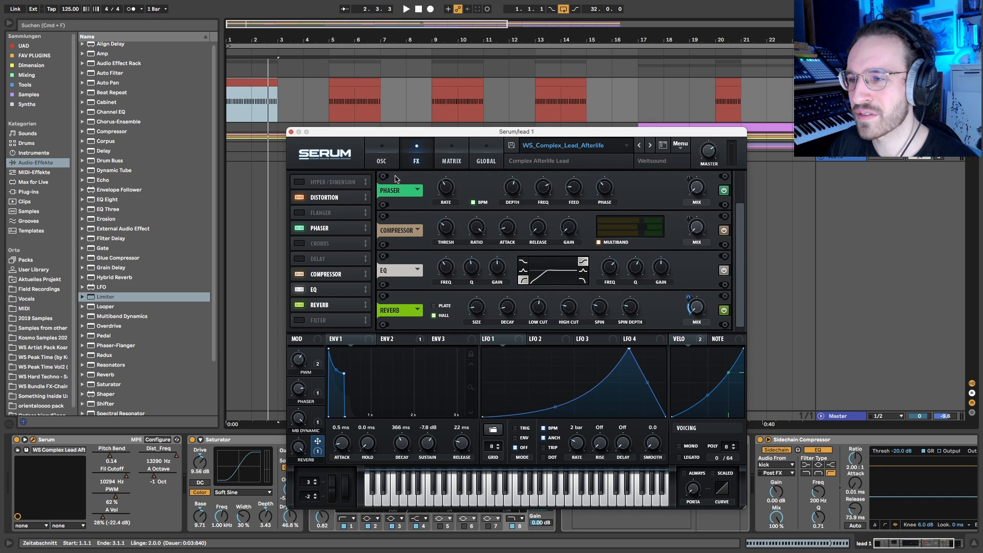
pyautogui.click(388, 159)
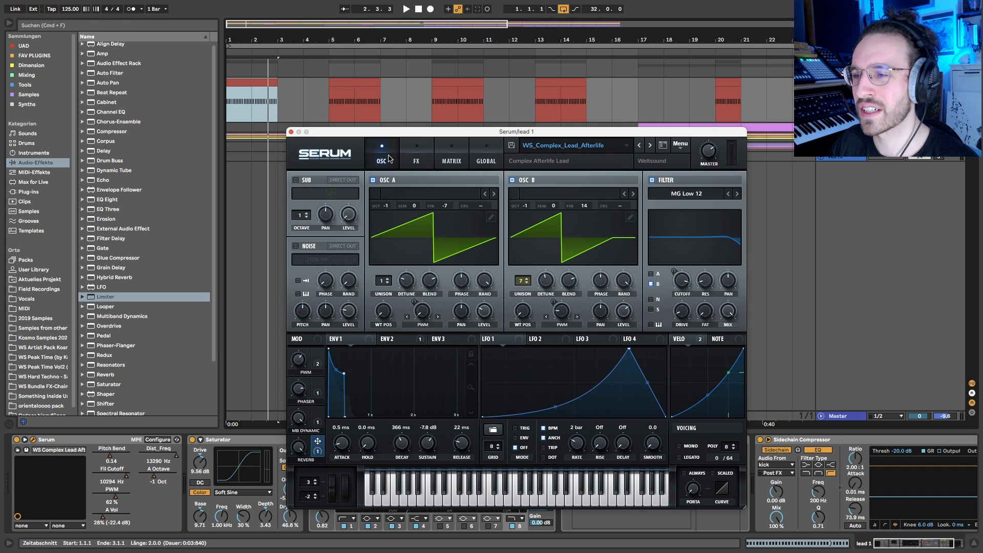
pyautogui.click(291, 132)
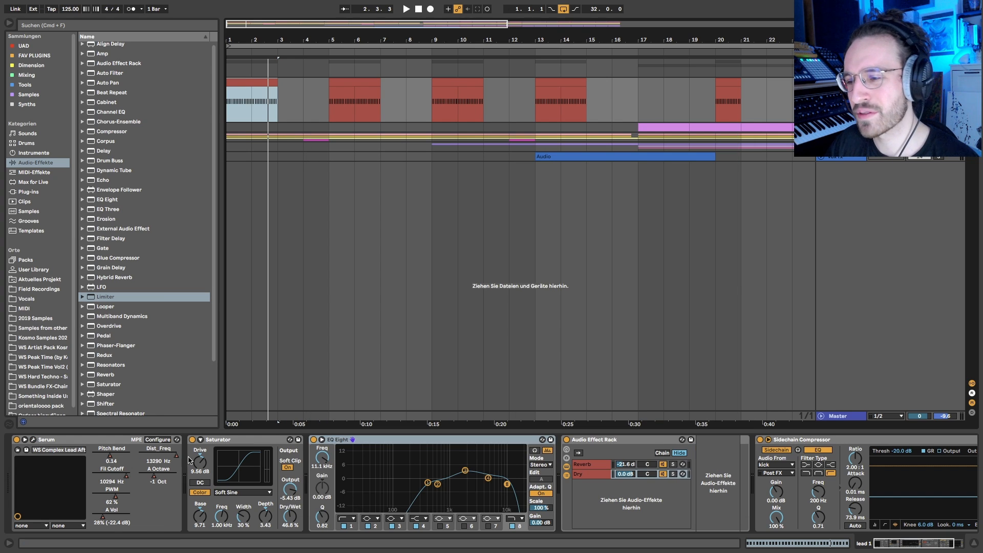
# Bypass the Saturator, EQ Eight, Audio Effect Rack and Sidechain Compressor together and play the unprocessed lead.
pyautogui.hscroll(4, 772, 482)
pyautogui.hscroll(-4, 771, 482)
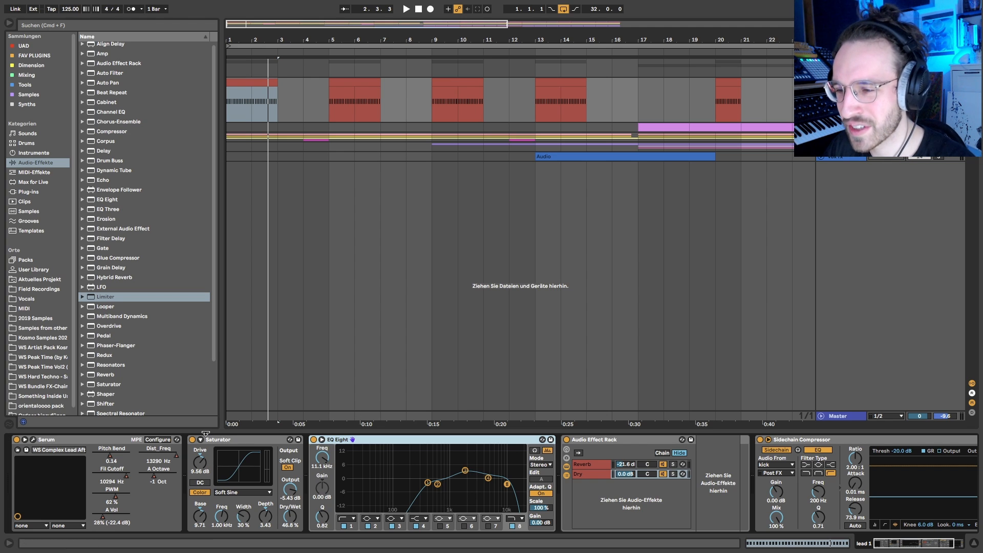
pyautogui.click(772, 446)
pyautogui.keyDown('shift'); pyautogui.click(170, 439); pyautogui.keyUp('shift')
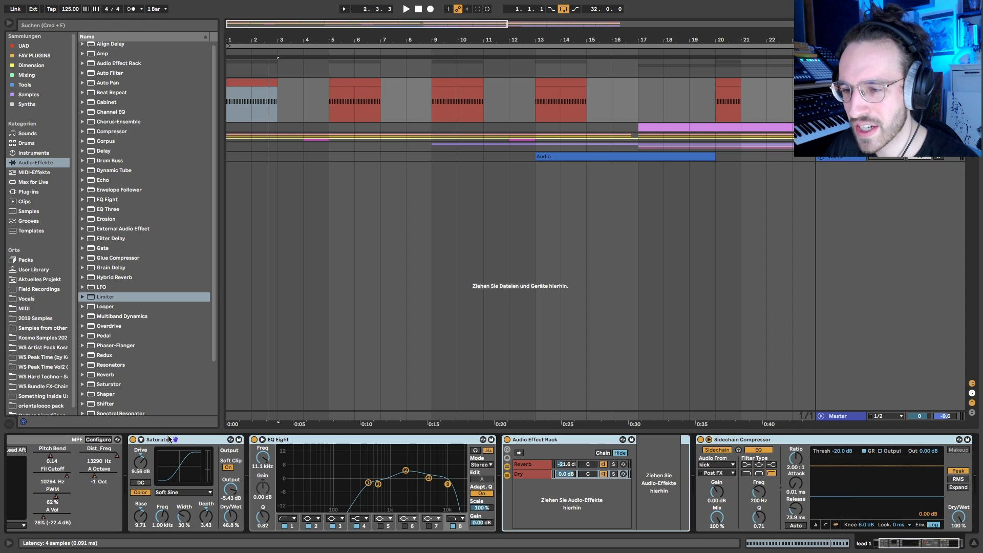
pyautogui.click(133, 439)
pyautogui.hscroll(-2, 261, 474)
pyautogui.press('space')
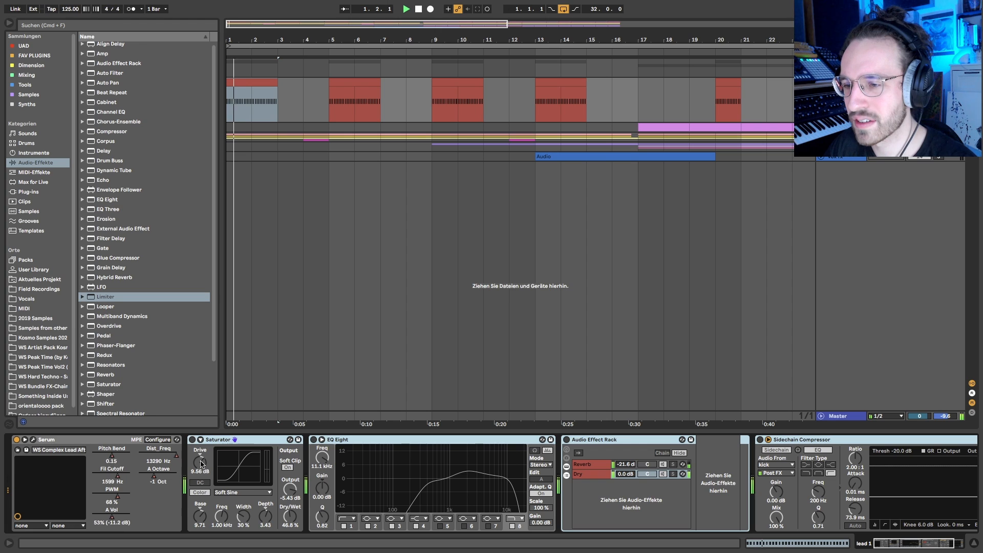
pyautogui.press('space')
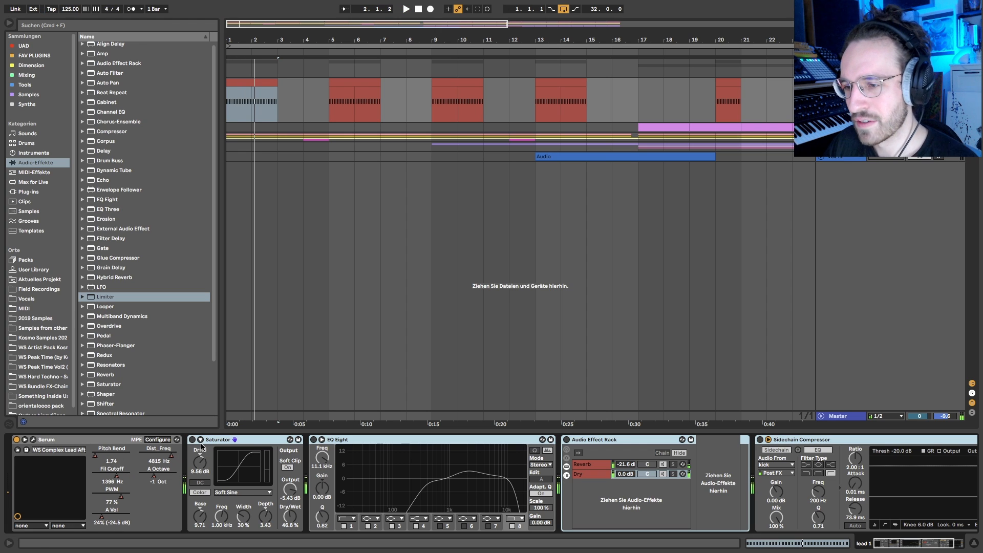
# Reactivate only the Saturator on lead 1 and play the lead through it.
pyautogui.click(257, 443)
pyautogui.click(192, 439)
pyautogui.press('space')
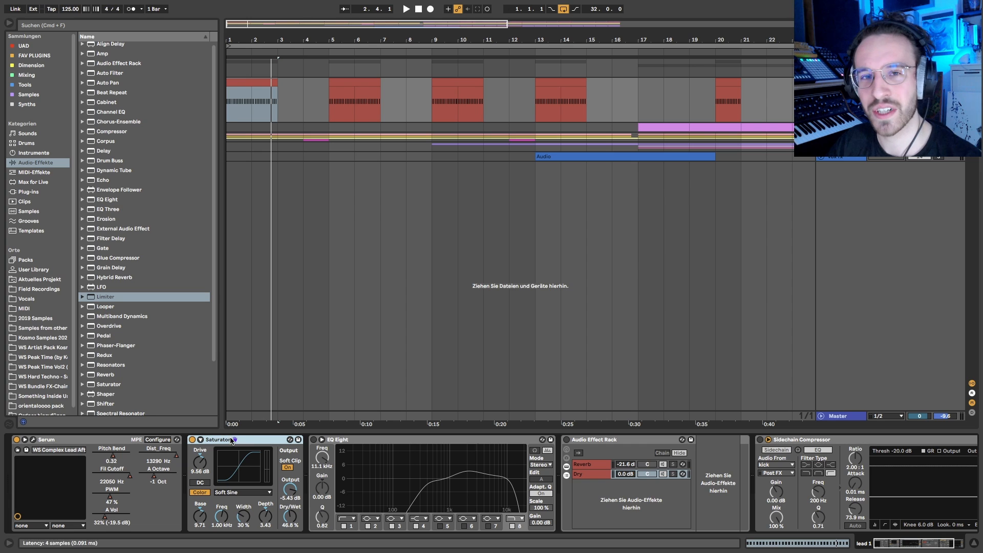
# Reactivate EQ Eight on lead 1 and examine its low-cut band 1, band 3 boost and high-cut band 8.
pyautogui.click(313, 439)
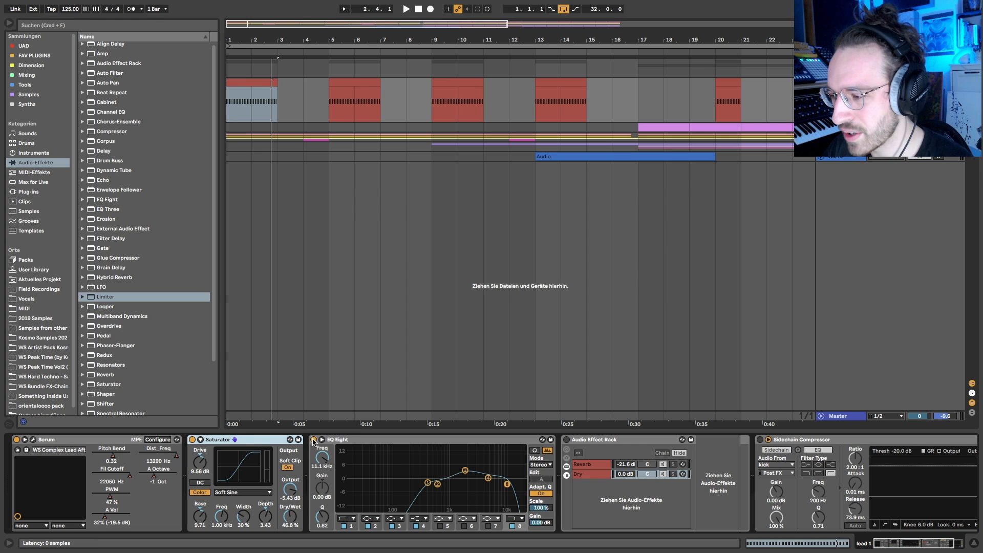
pyautogui.click(428, 483)
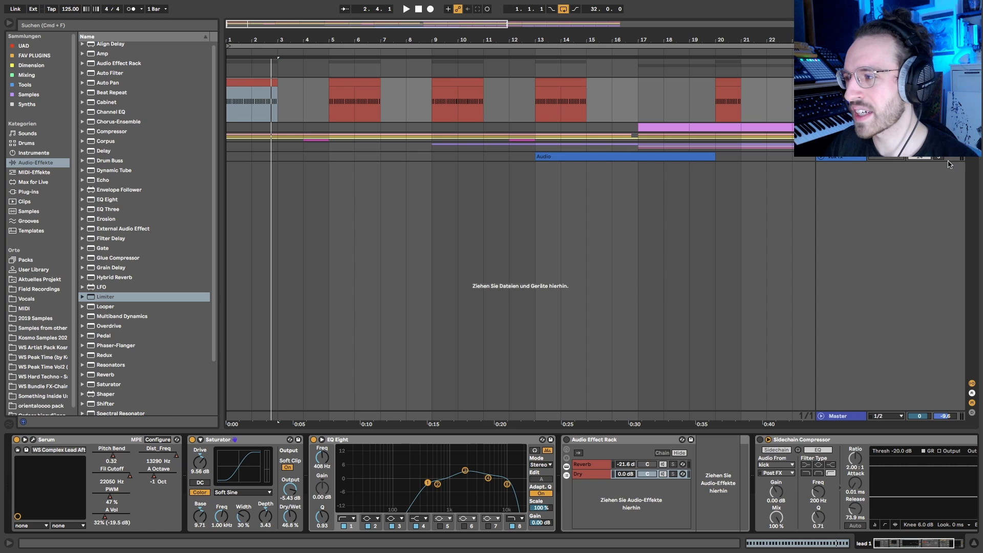
pyautogui.click(821, 137)
pyautogui.click(820, 137)
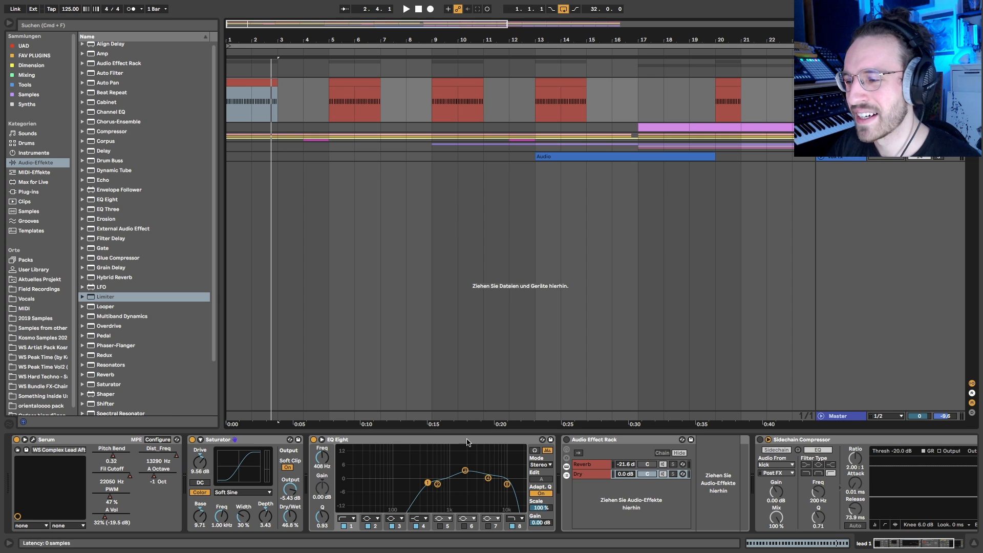
pyautogui.click(464, 471)
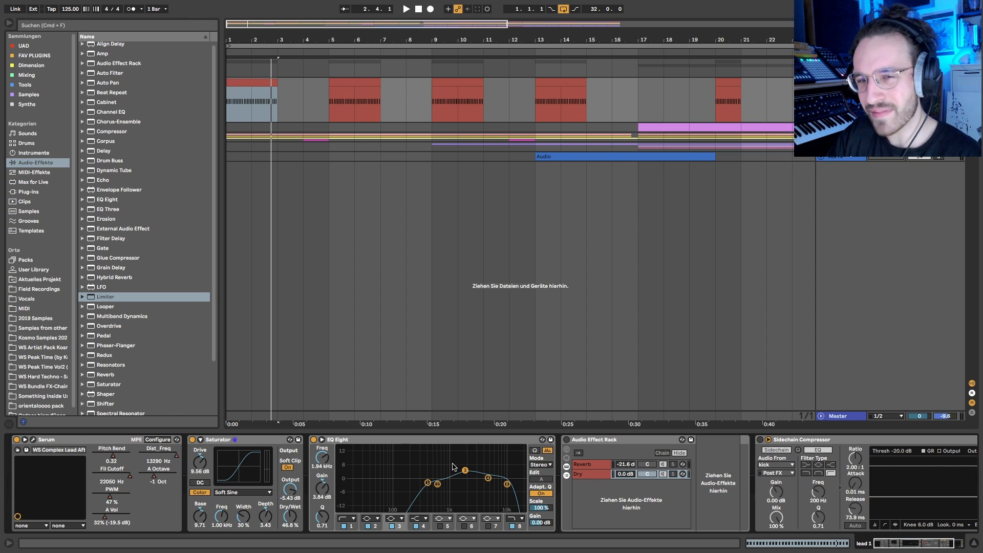
pyautogui.click(506, 484)
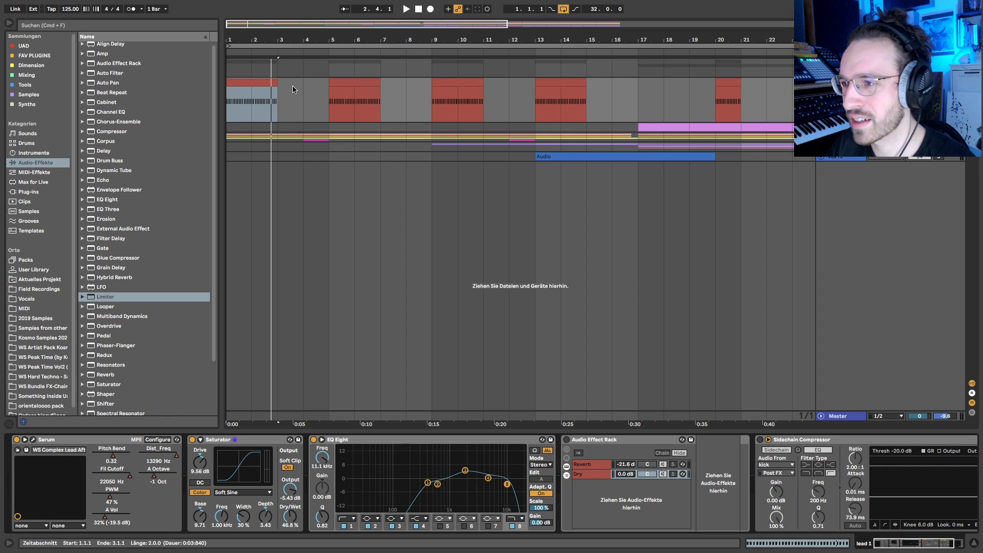
# Play the first lead 1 clip to compare its sound with EQ Eight bypassed and enabled.
pyautogui.click(260, 80)
pyautogui.click(314, 439)
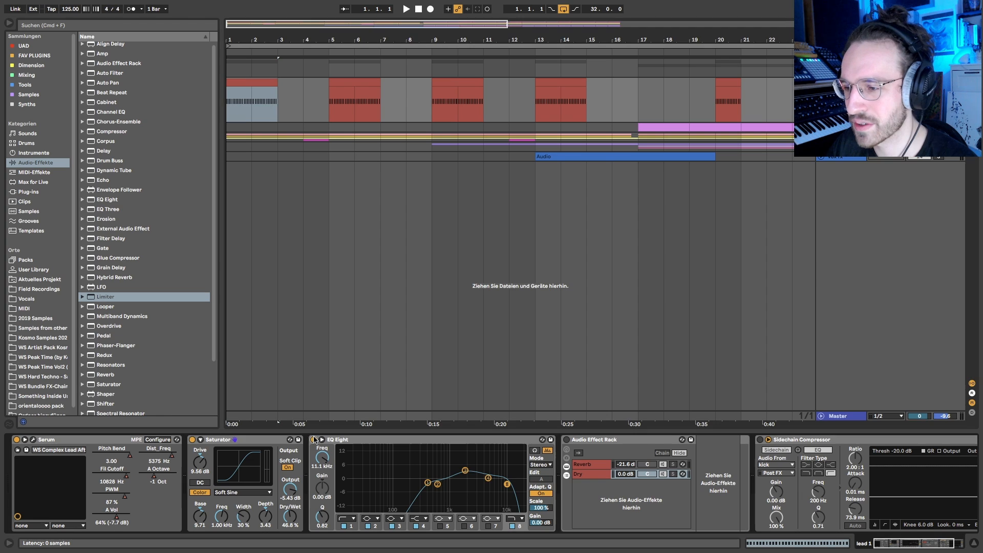
pyautogui.click(313, 440)
pyautogui.press('space')
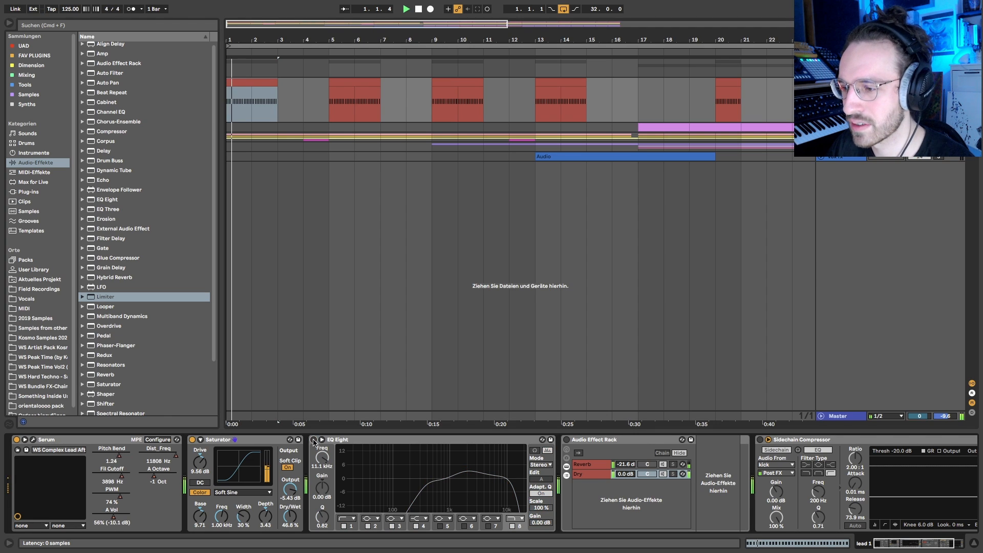
pyautogui.click(314, 440)
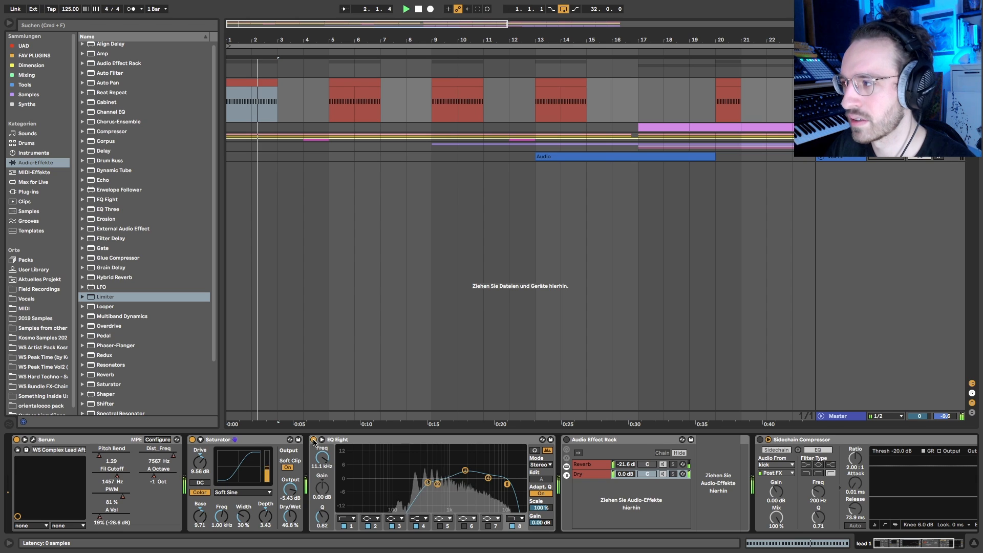
pyautogui.click(314, 439)
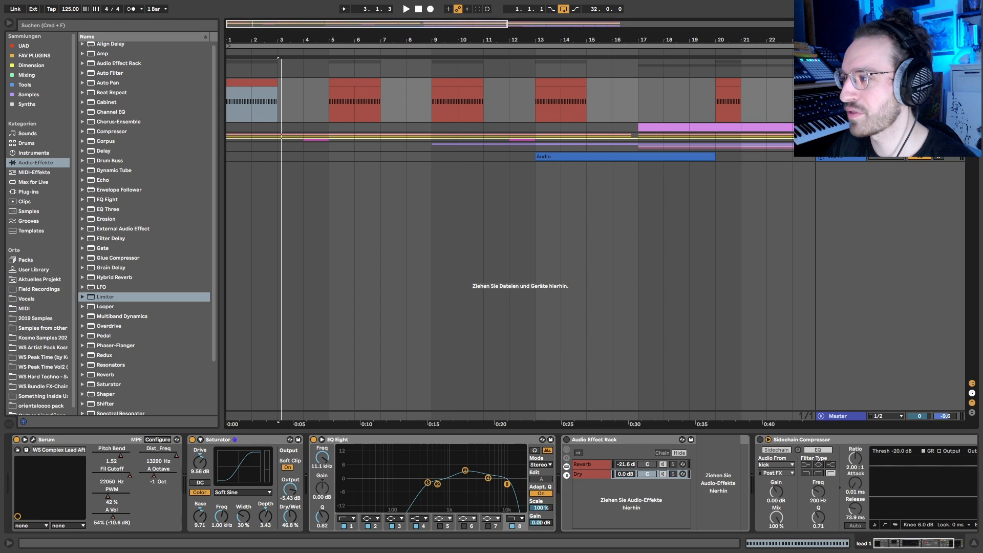
pyautogui.press('space')
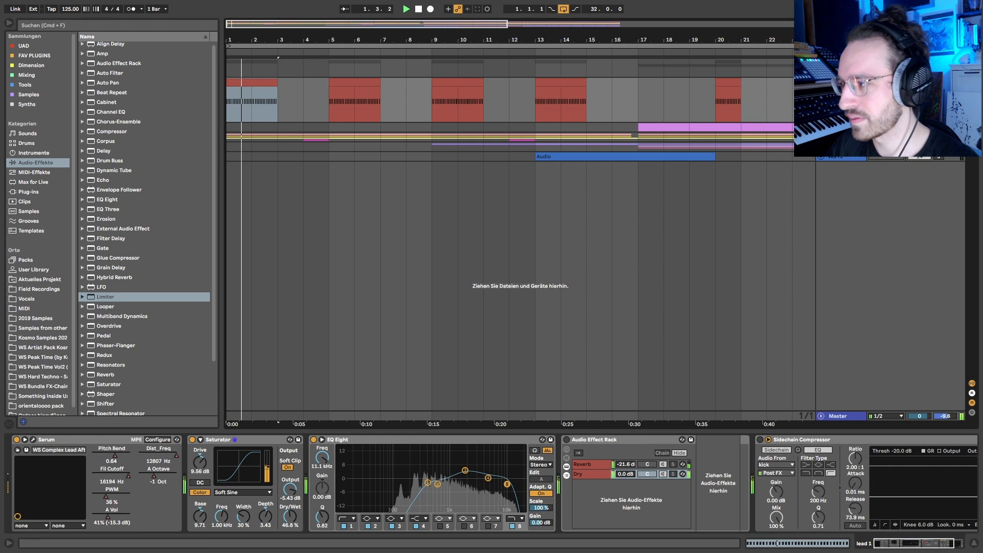
pyautogui.press('space')
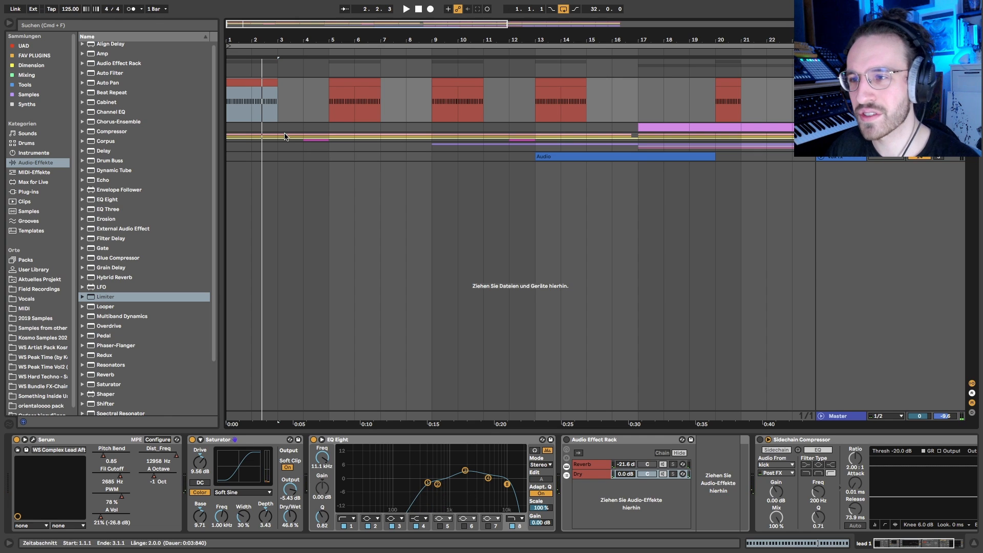
# Select bars 1 to 3 and audition the lead with EQ Eight's band 1 low cut switched off and on.
pyautogui.moveTo(279, 103); pyautogui.dragTo(196, 106)
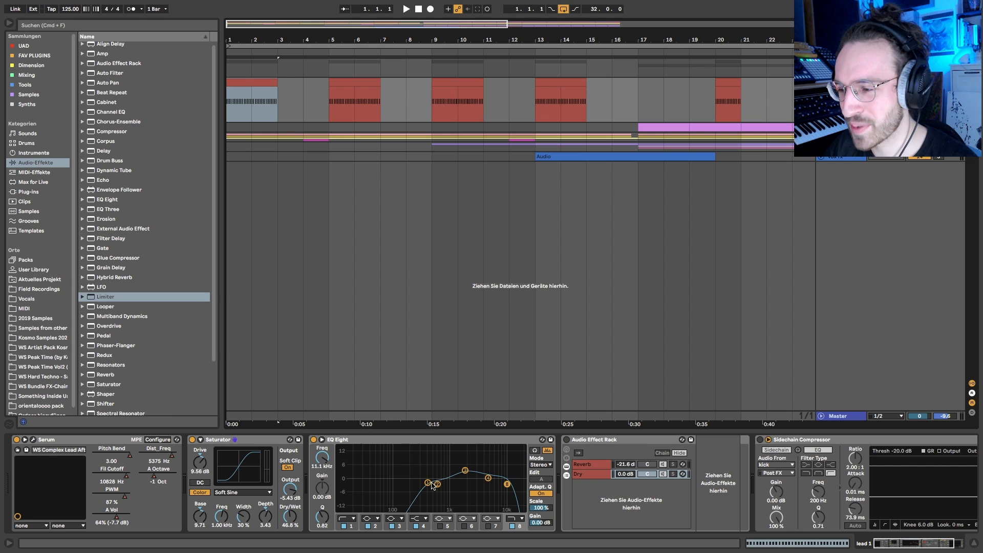
pyautogui.click(412, 481)
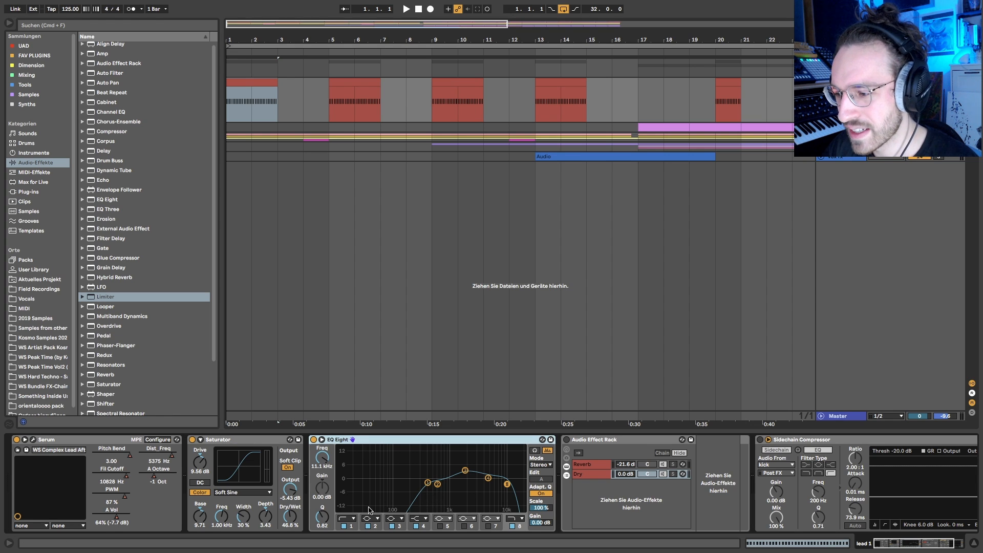
pyautogui.click(343, 527)
pyautogui.press('space')
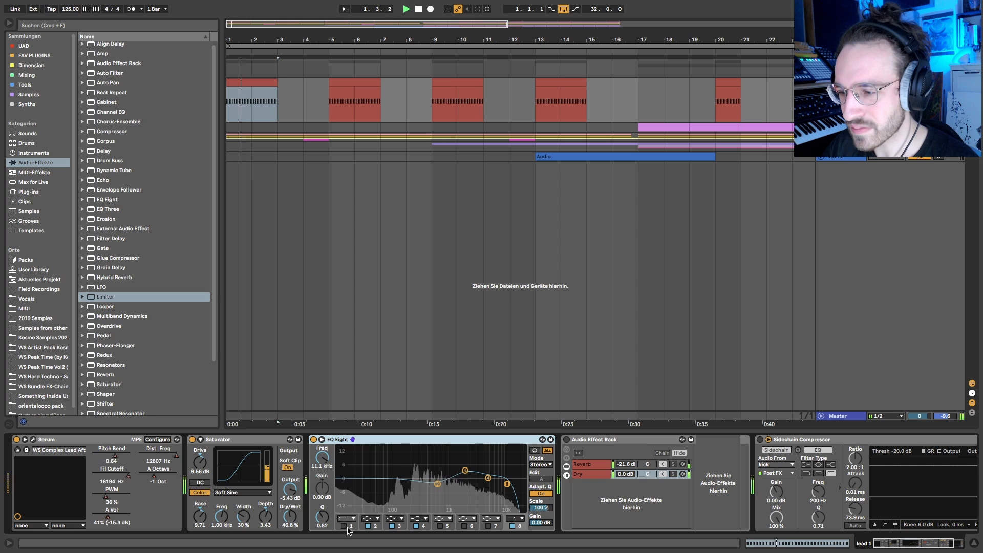
pyautogui.click(344, 526)
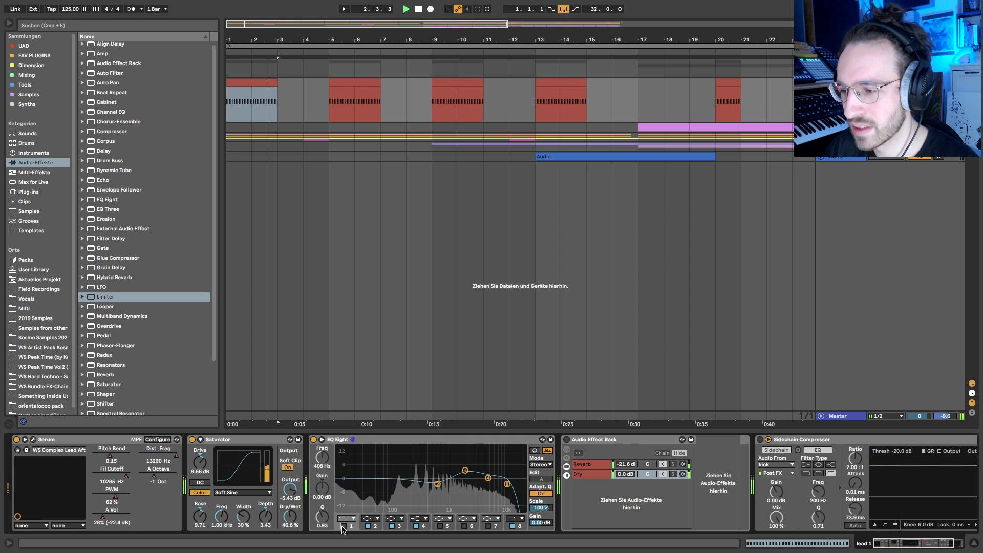
pyautogui.press('space')
pyautogui.click(344, 526)
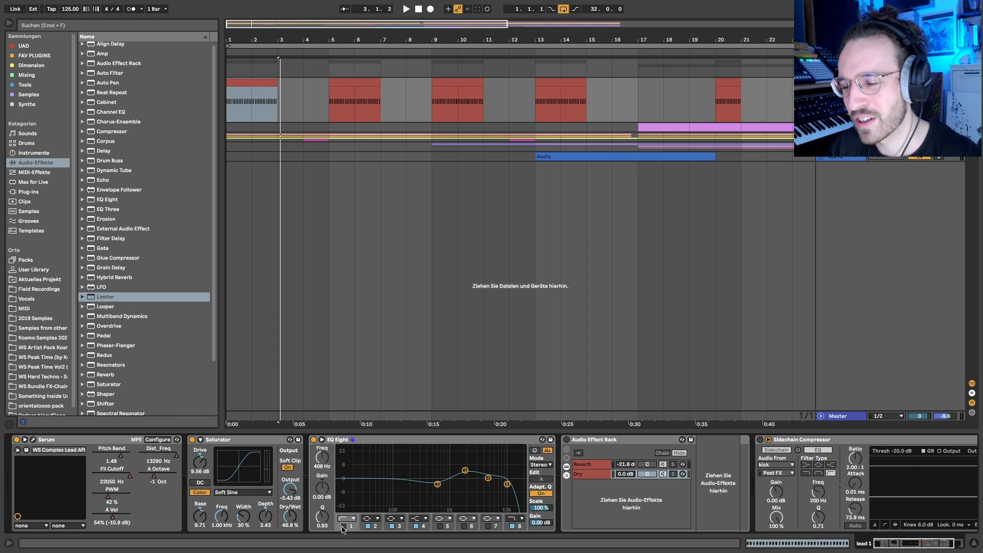
pyautogui.click(343, 526)
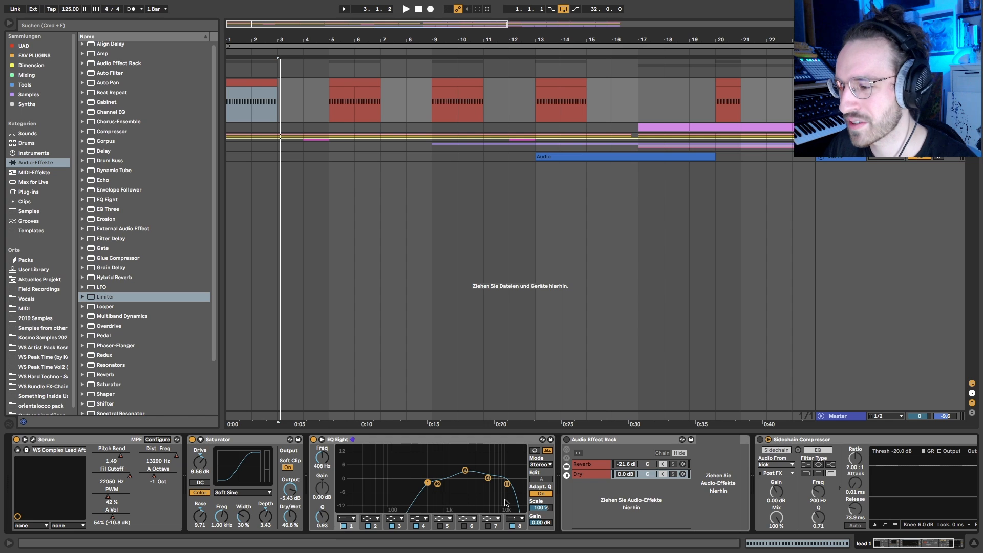
pyautogui.hscroll(3, 429, 476)
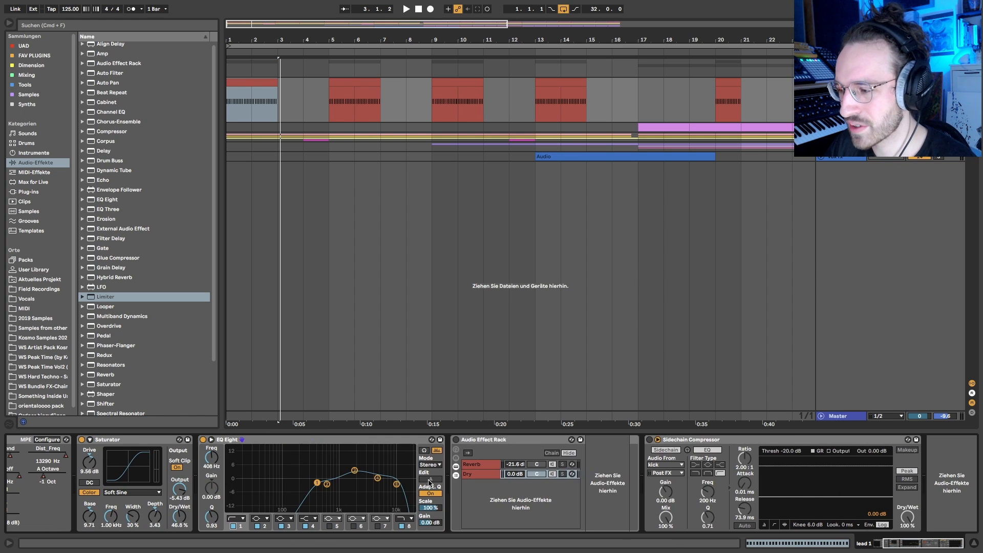
# Reactivate the Audio Effect Rack on lead 1 and examine the Hybrid Reverb device in its Reverb chain.
pyautogui.click(454, 439)
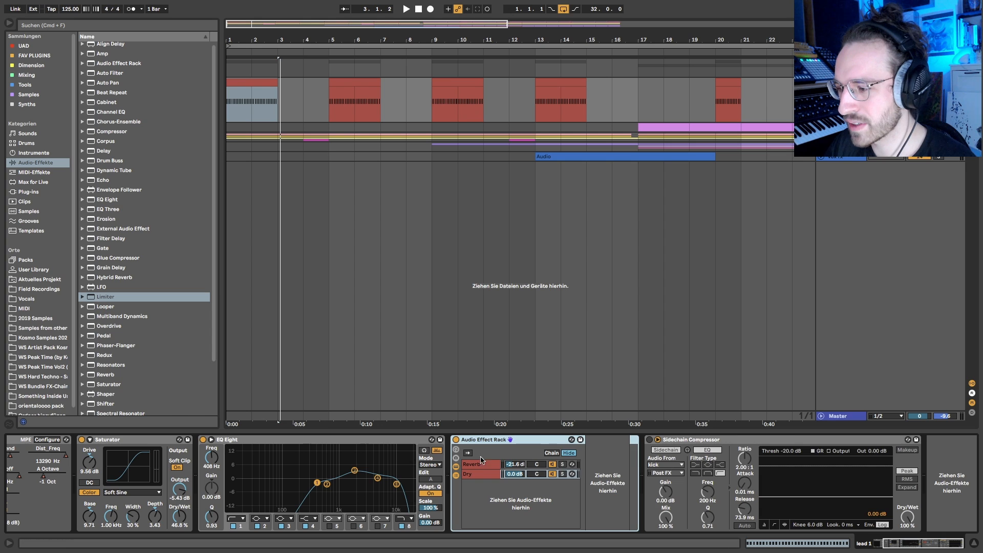
pyautogui.click(499, 466)
pyautogui.hscroll(6, 500, 466)
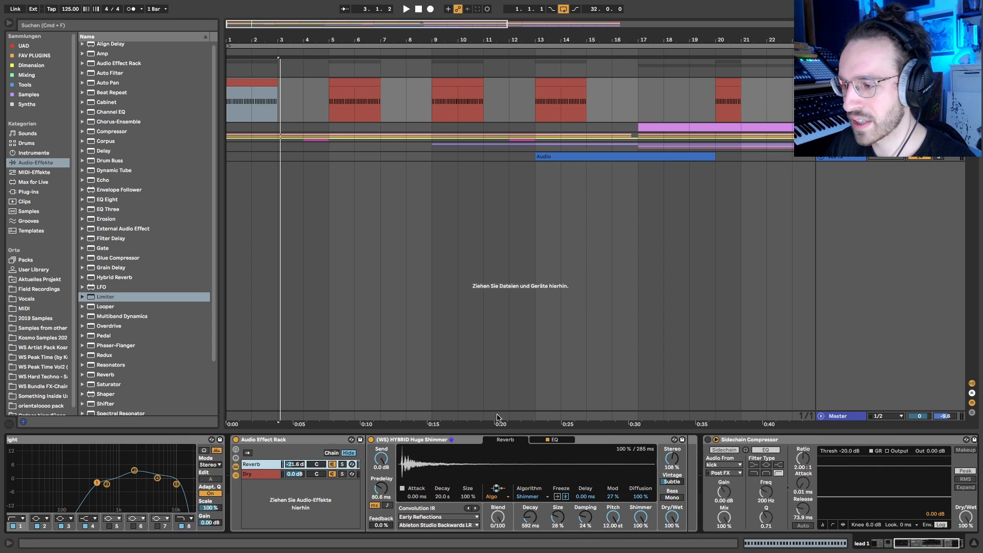
pyautogui.doubleClick(256, 465)
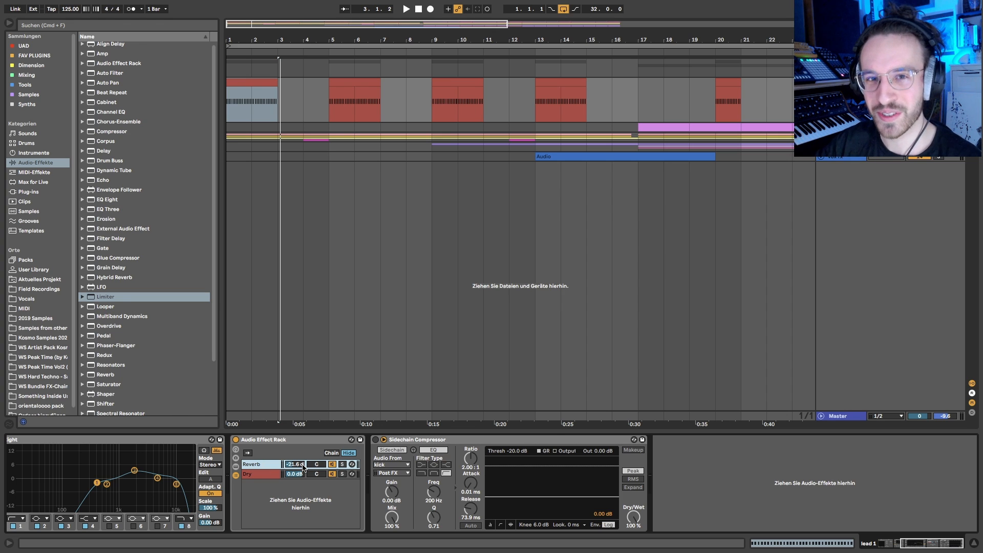
pyautogui.hscroll(-5, 307, 469)
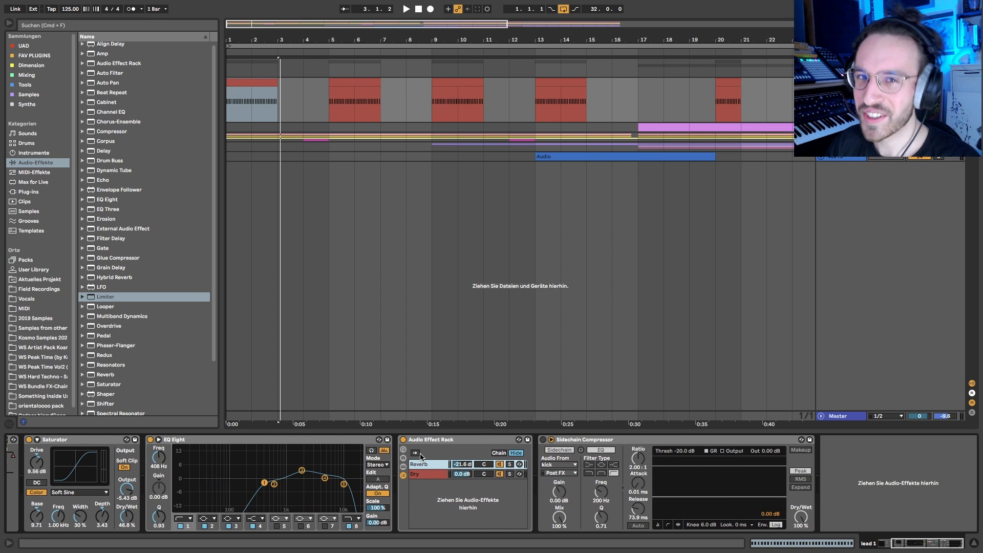
# Reactivate the Sidechain Compressor on lead 1 and play bars 1 to 3 with the full effect chain.
pyautogui.click(543, 440)
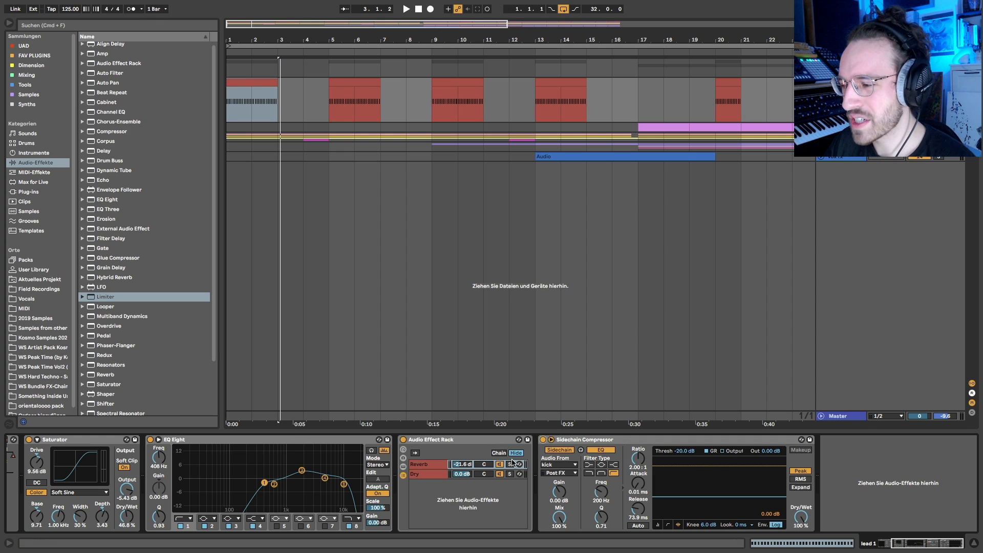
pyautogui.hscroll(-3, 512, 463)
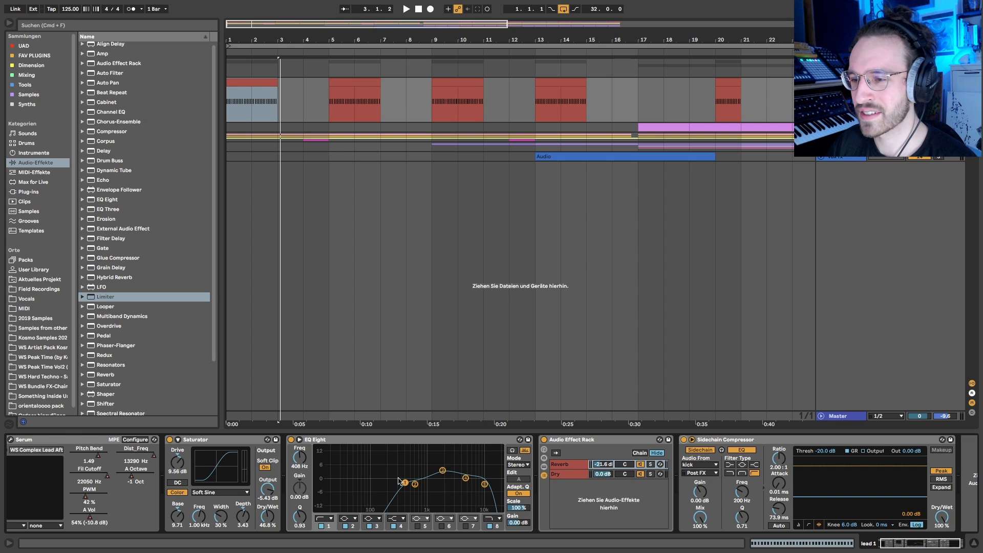
pyautogui.hscroll(-1, 337, 485)
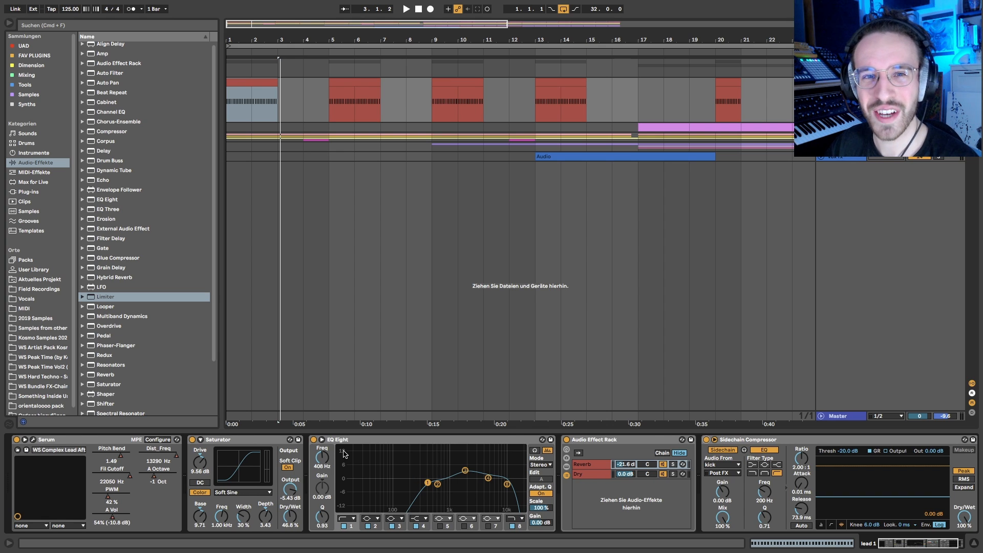
pyautogui.press('space')
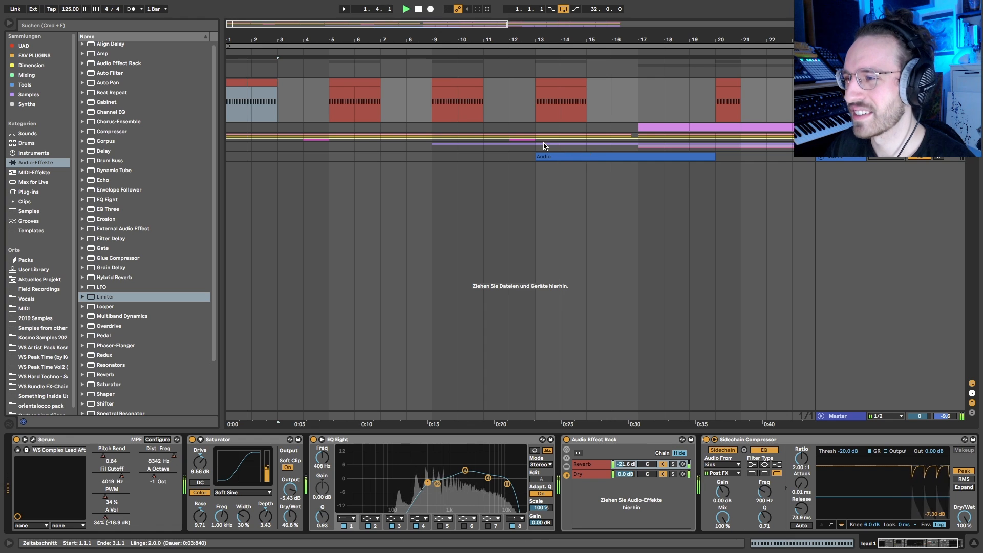
pyautogui.scroll(-1, 491, 127)
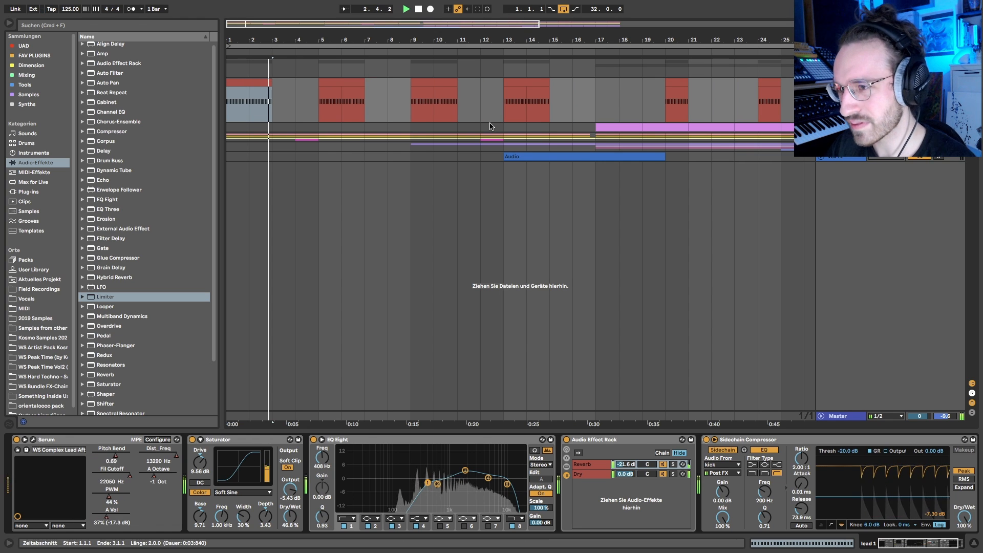
pyautogui.scroll(-2, 485, 154)
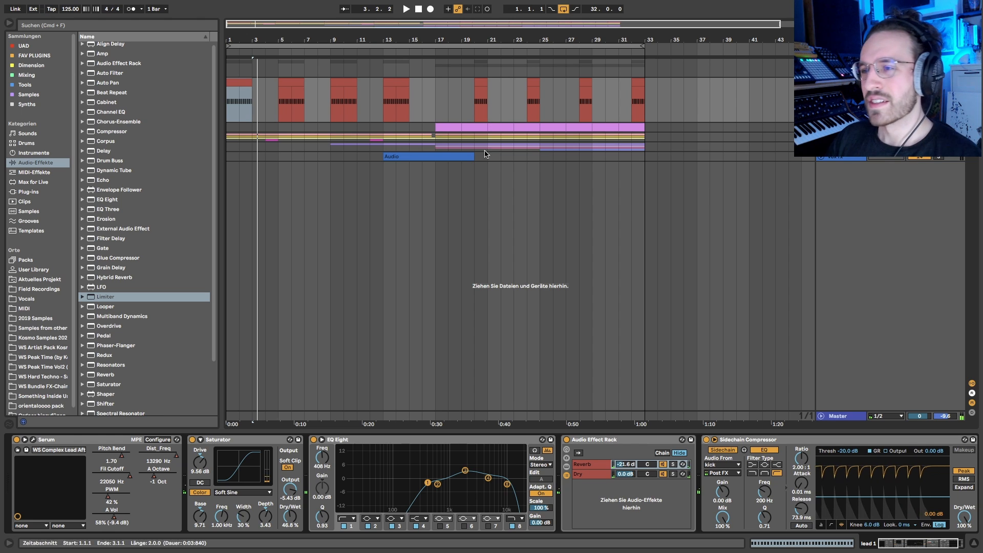
# Unfold the DRUMS and KICK/BASS groups and look through the bass tracks' device chains.
pyautogui.click(821, 146)
pyautogui.click(842, 137)
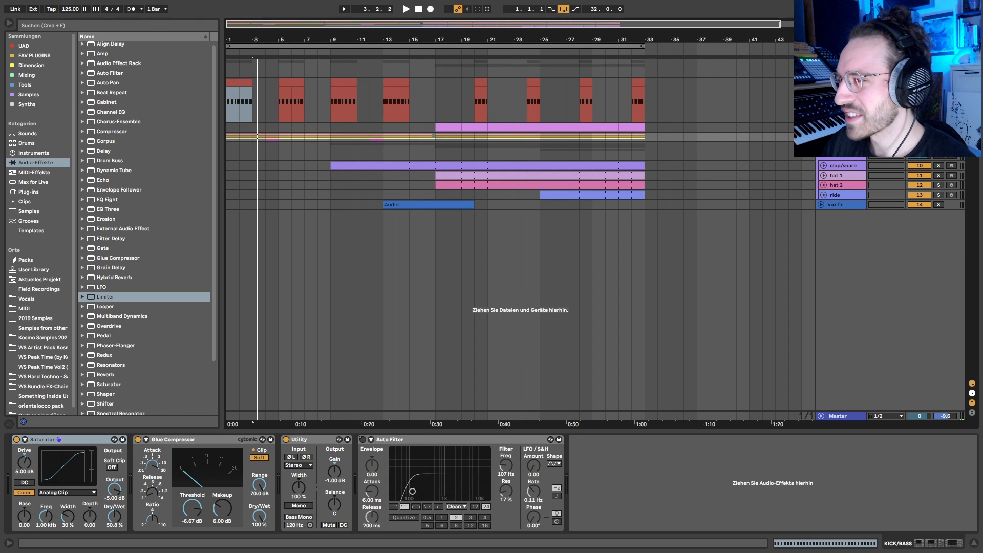
pyautogui.click(821, 137)
pyautogui.press('Down')
pyautogui.press('Down')
pyautogui.press('Down')
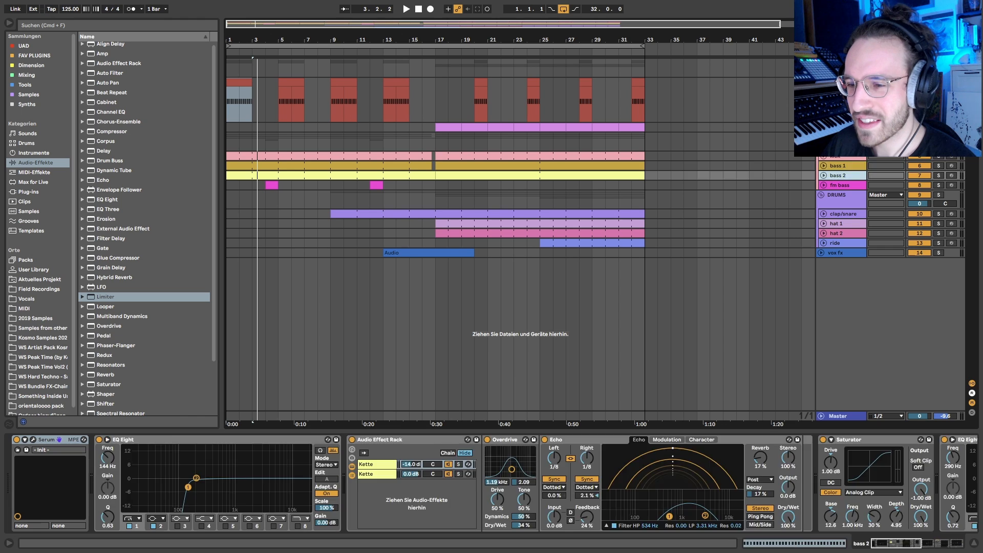
# Solo the KICK/BASS group and play it from bar 3.
pyautogui.press('Up')
pyautogui.press('Up')
pyautogui.press('Up')
pyautogui.press('s')
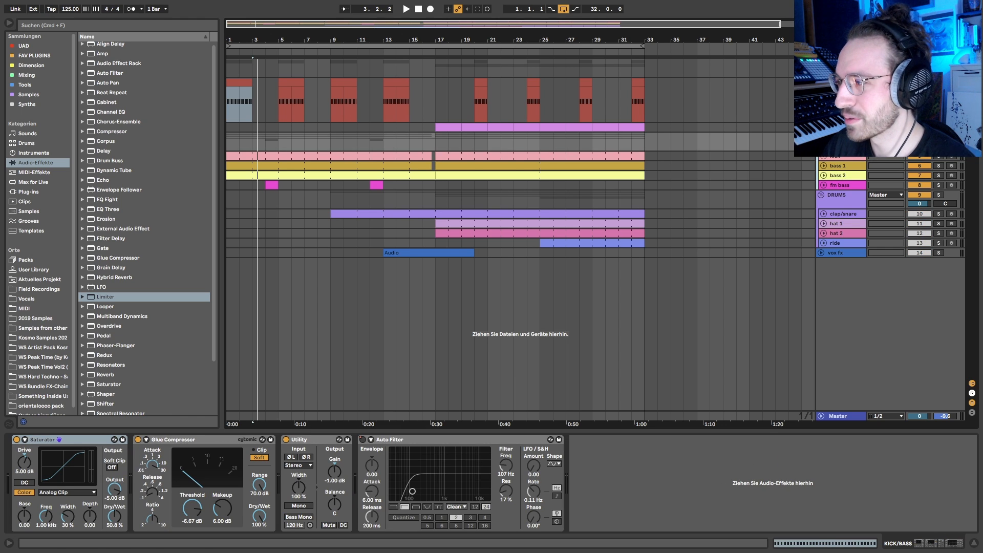
pyautogui.click(278, 139)
pyautogui.click(251, 138)
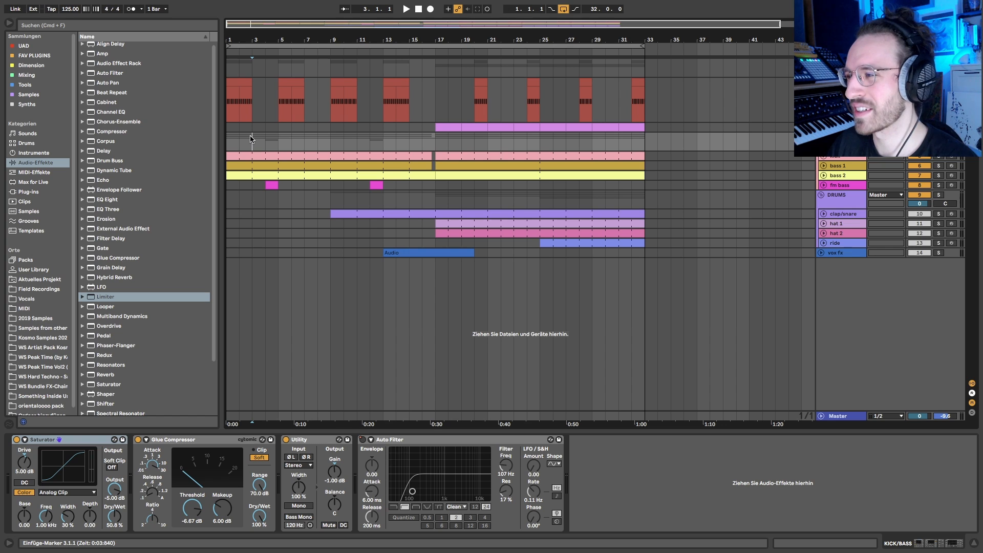
pyautogui.press('space')
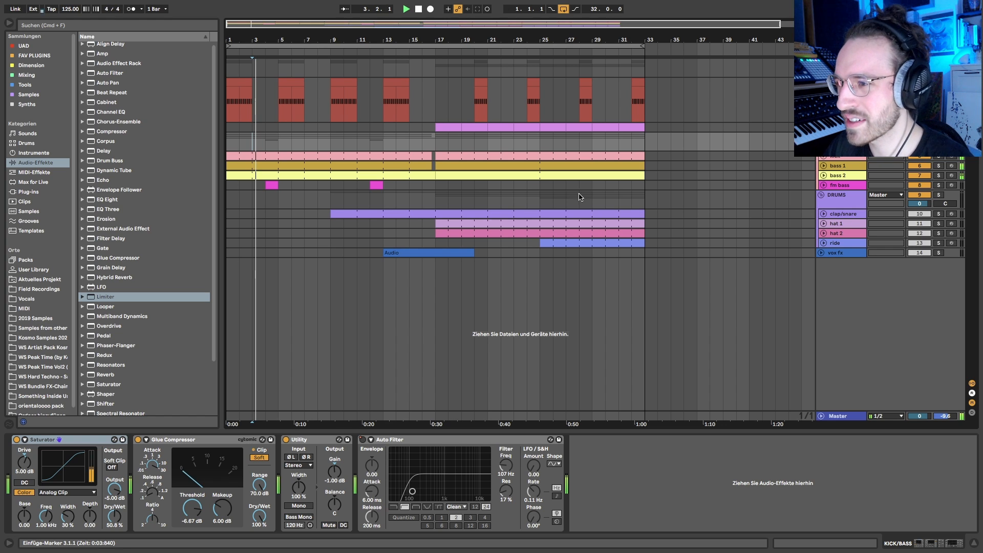
pyautogui.press('space')
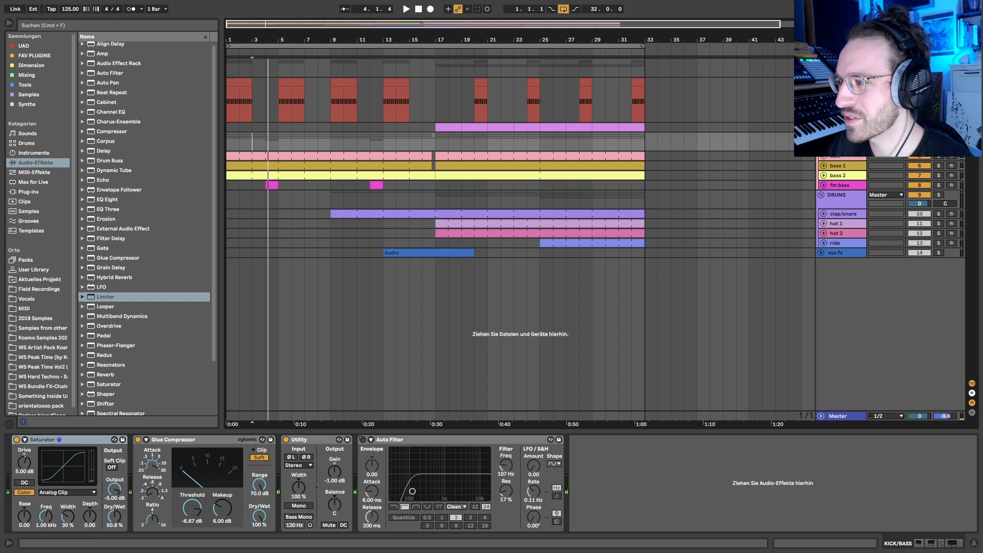
# Fold the KICK/BASS group, solo the DRUMS group instead and audition it from bar 17 and bar 25.
pyautogui.click(821, 137)
pyautogui.click(938, 137)
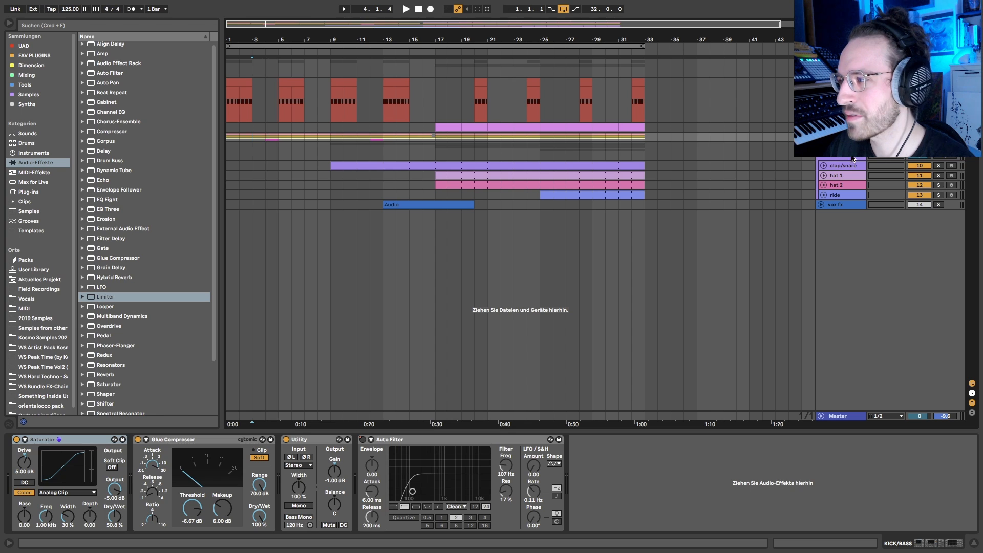
pyautogui.click(436, 153)
pyautogui.press('space')
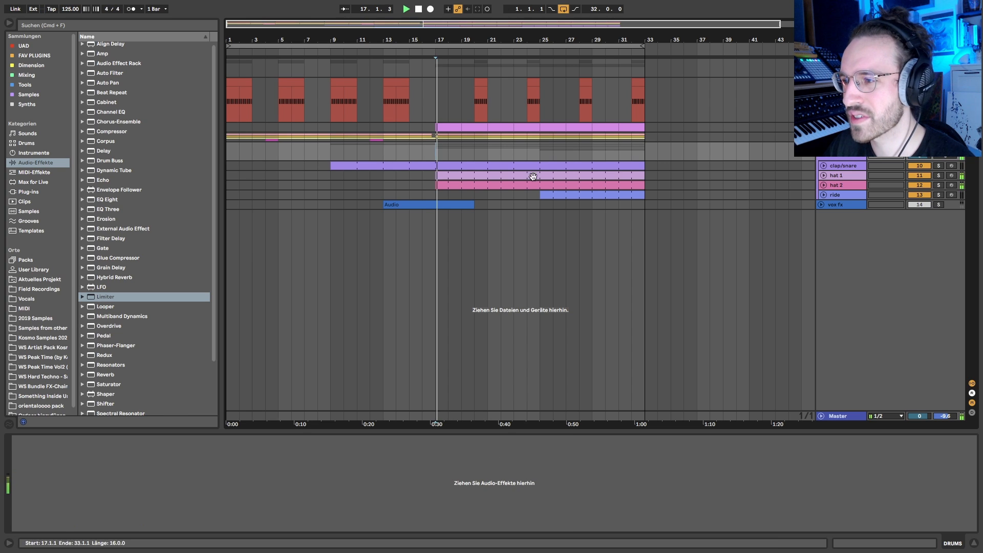
pyautogui.click(537, 149)
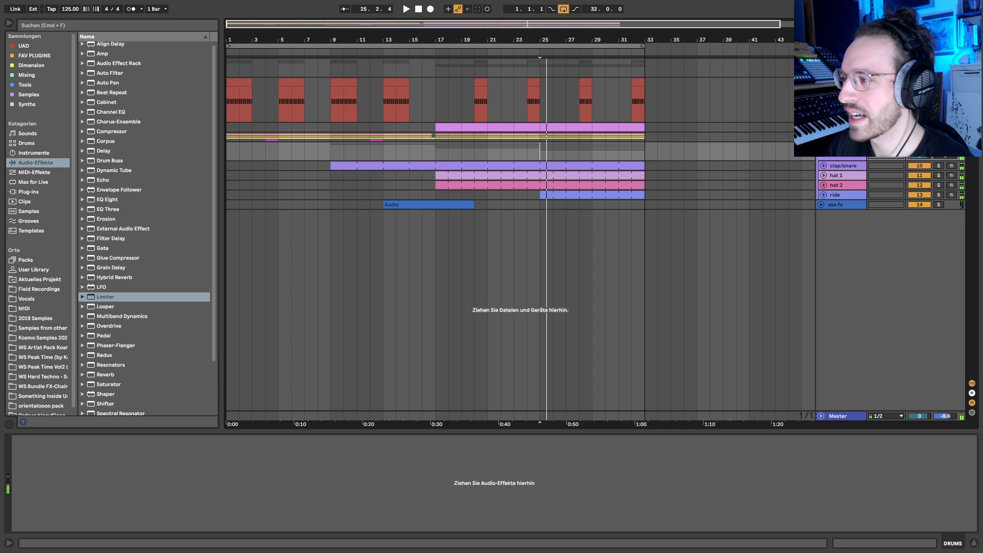
# Fold the DRUMS group, unfold lead 2 and play it soloed from its first clip at bar 17.
pyautogui.click(821, 147)
pyautogui.click(823, 127)
pyautogui.click(842, 127)
pyautogui.click(919, 192)
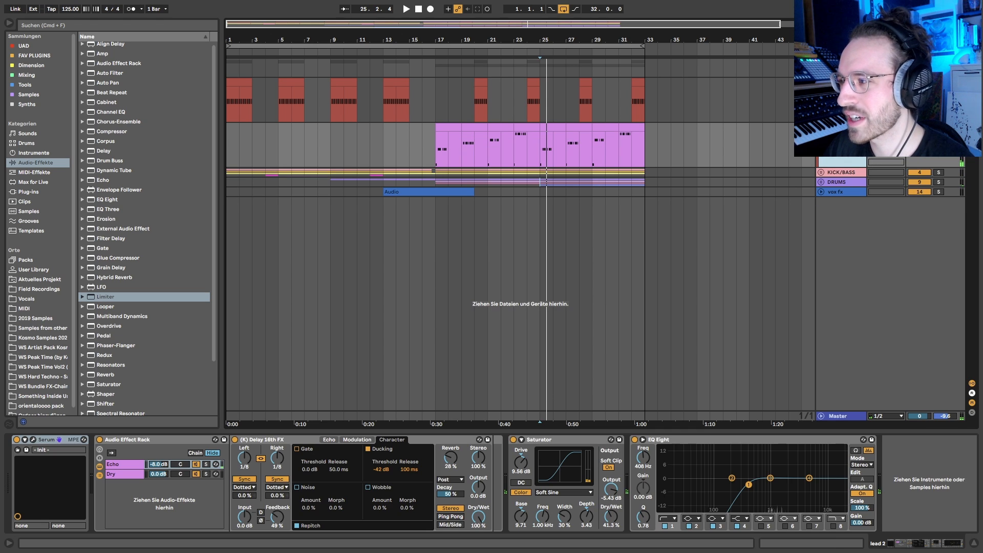
pyautogui.click(444, 127)
pyautogui.press('space')
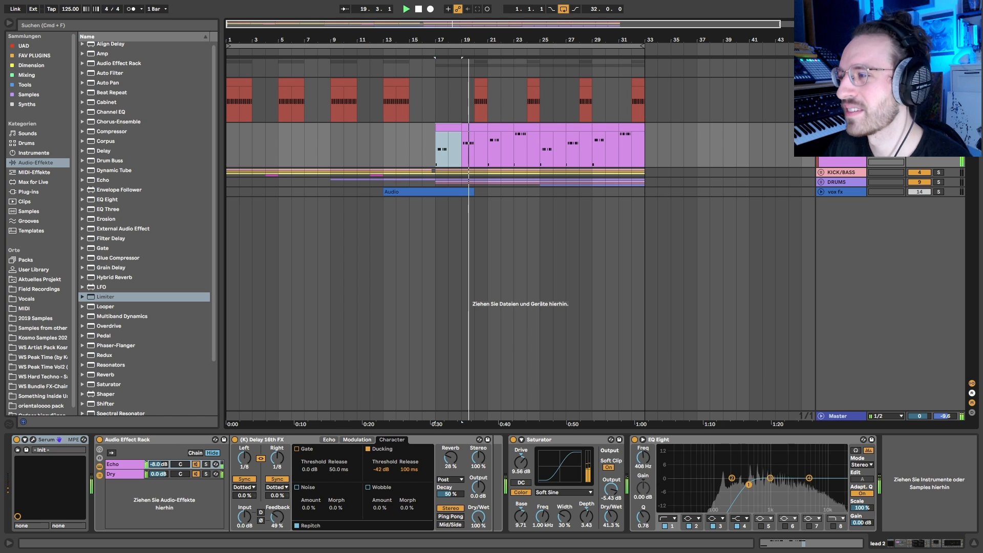
pyautogui.press('space')
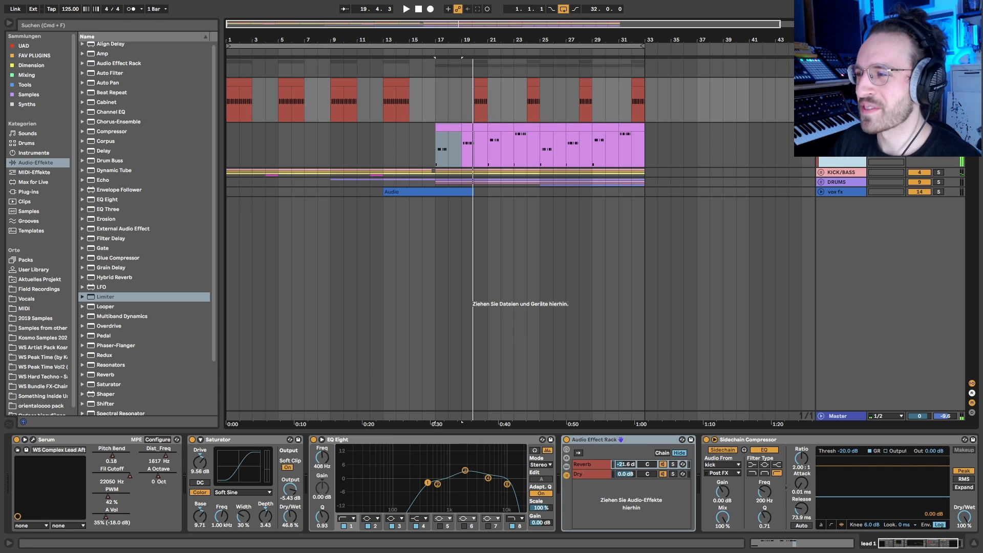
# Fold all tracks and the lead group in the arrangement and place the insert marker at bar 22.
pyautogui.hotkey('alt', 'u')
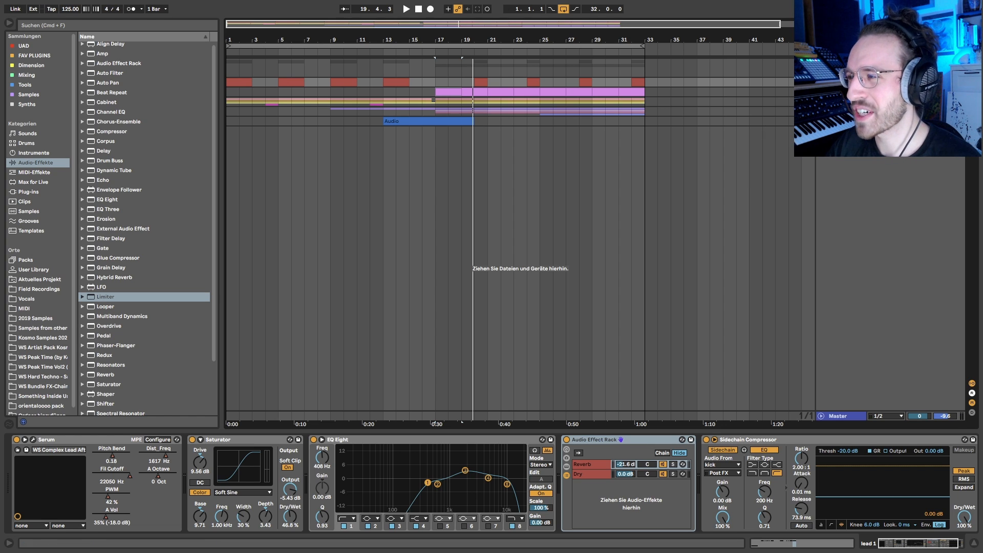
pyautogui.click(820, 62)
pyautogui.click(500, 116)
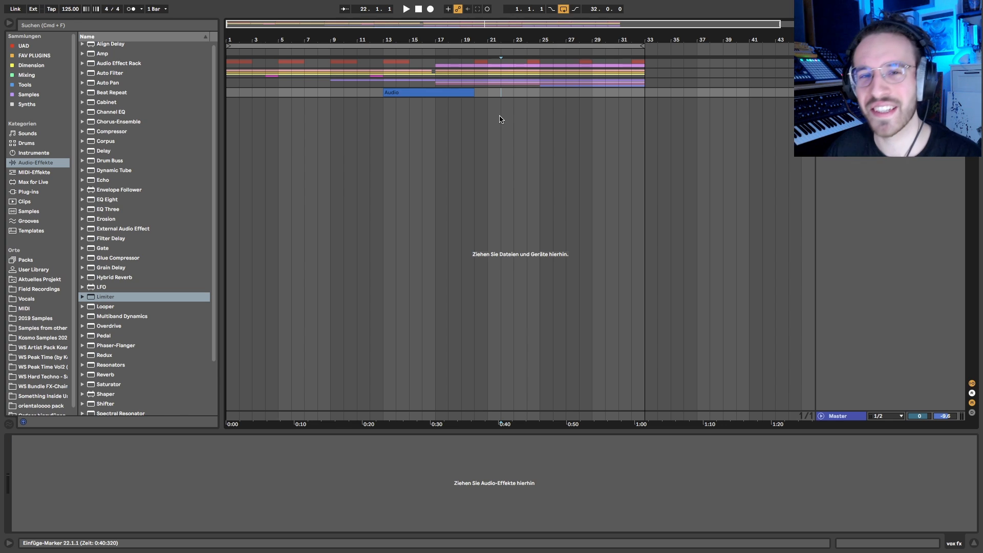